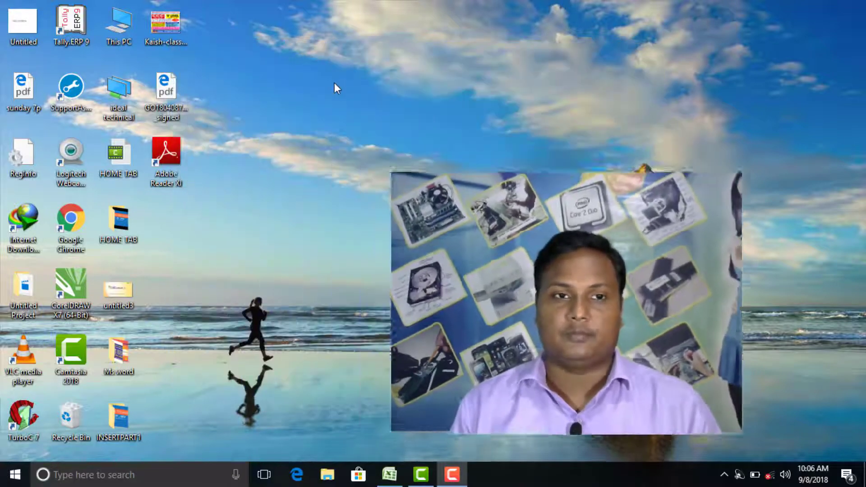
Launch Microsoft Office Excel 2007 from the Start menu's Microsoft Office program group
right_click(343, 96)
click(393, 134)
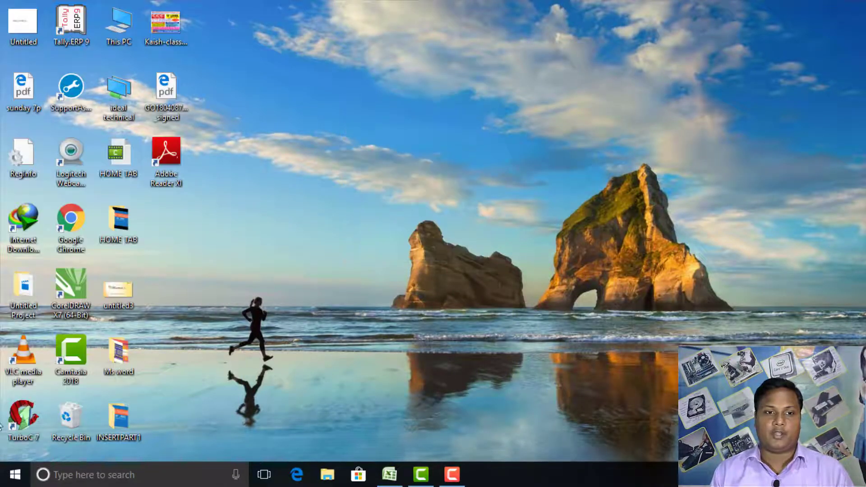
click(18, 480)
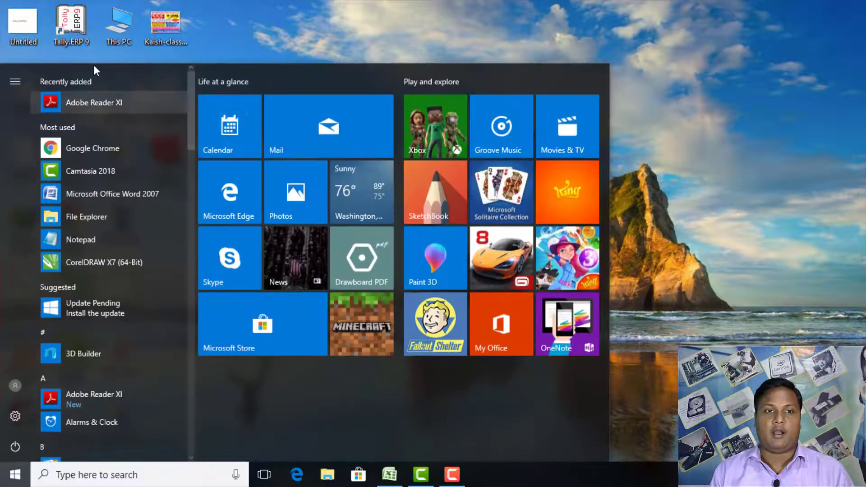
scroll(65, 344, down, 1)
scroll(71, 345, down, 8)
scroll(74, 350, down, 5)
scroll(105, 253, down, 2)
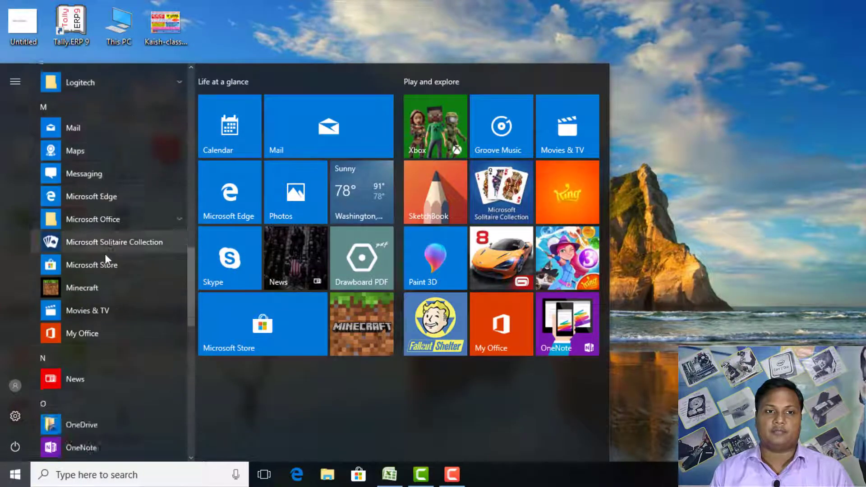
scroll(68, 313, down, 1)
scroll(87, 361, down, 3)
scroll(86, 388, down, 2)
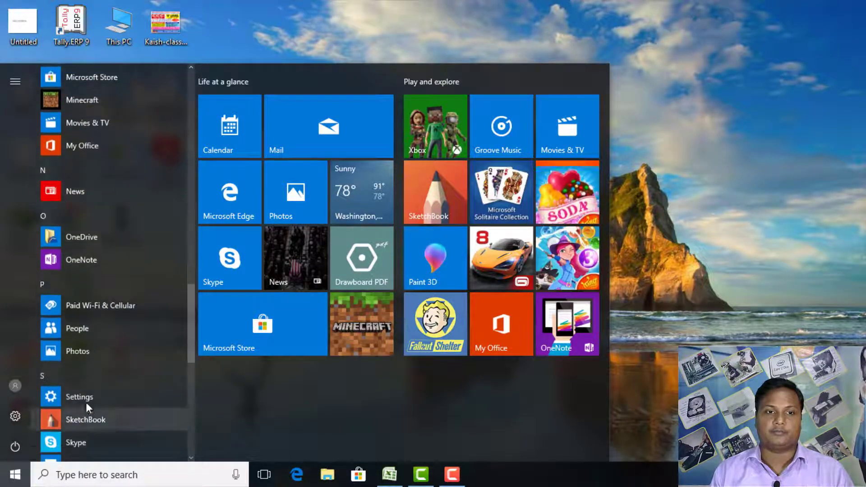
scroll(99, 338, up, 5)
click(110, 154)
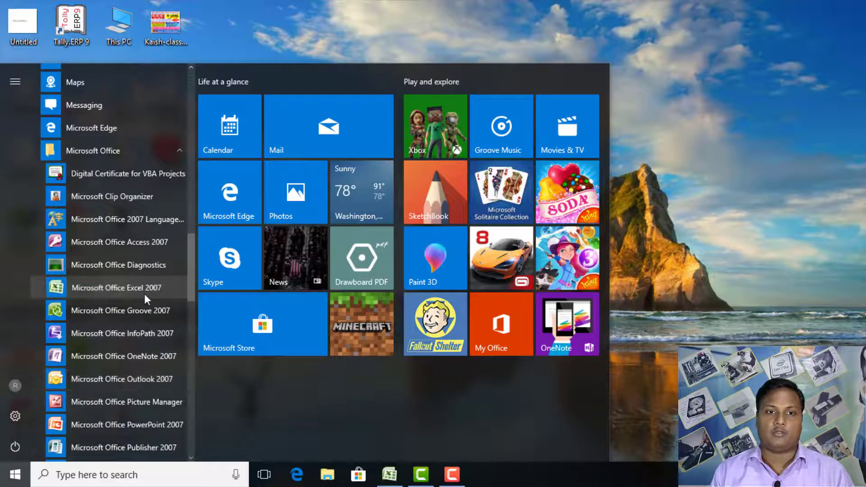
click(145, 294)
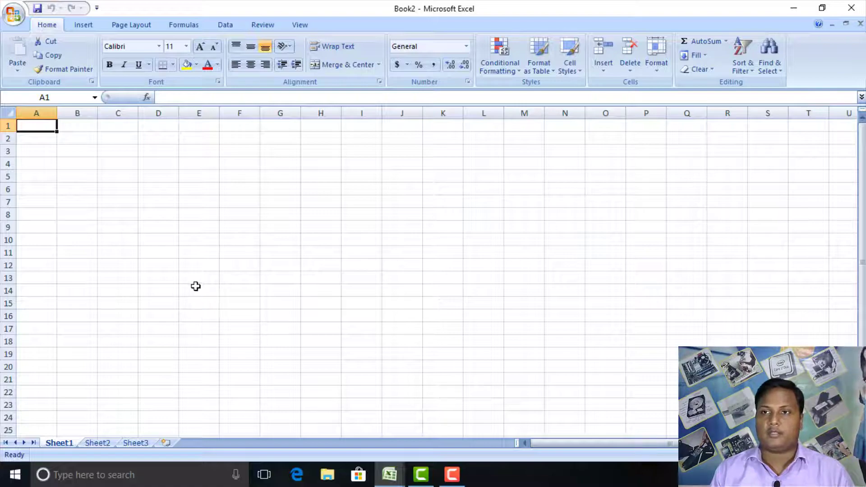
Minimize Excel and start it again by running the excel command from the Run box
click(860, 4)
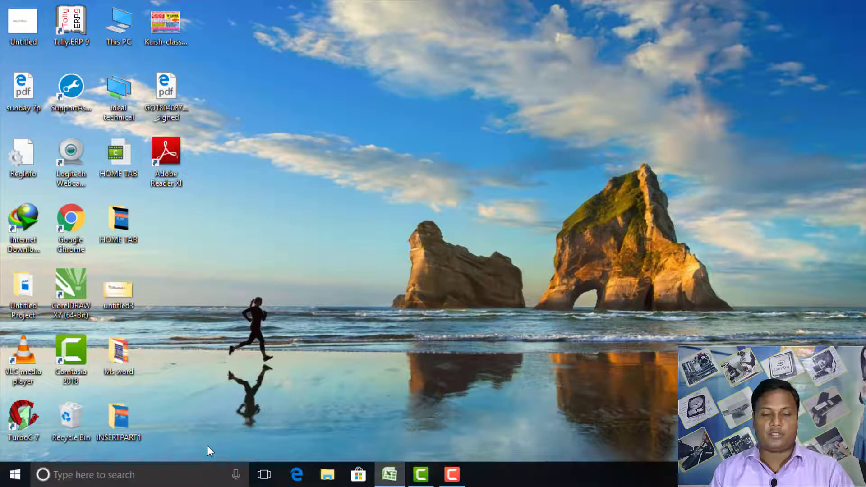
key(super+r)
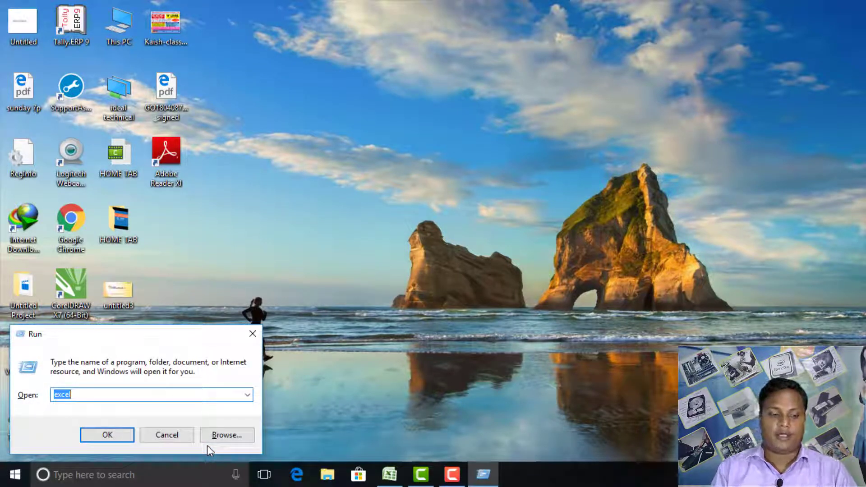
text(e)
text(cel)
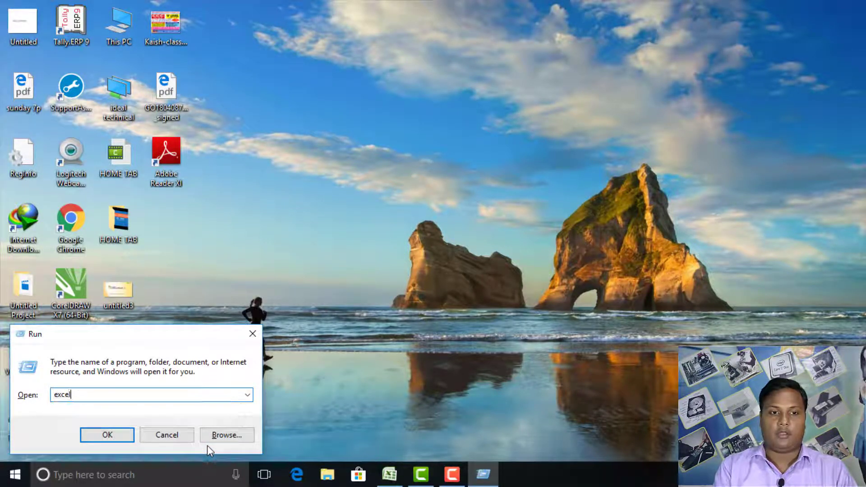
key(Return)
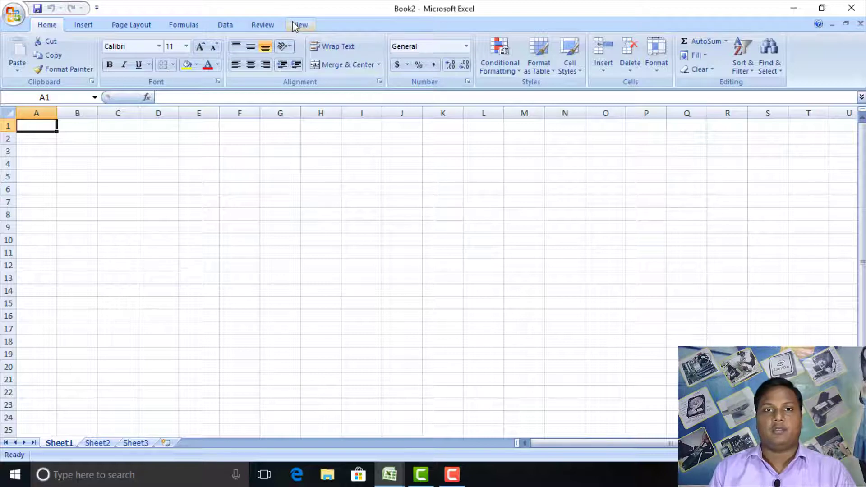
click(14, 14)
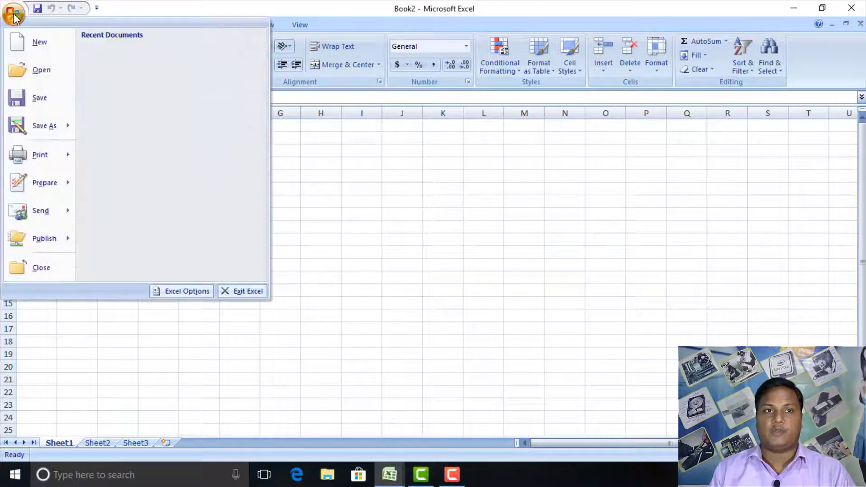
click(342, 345)
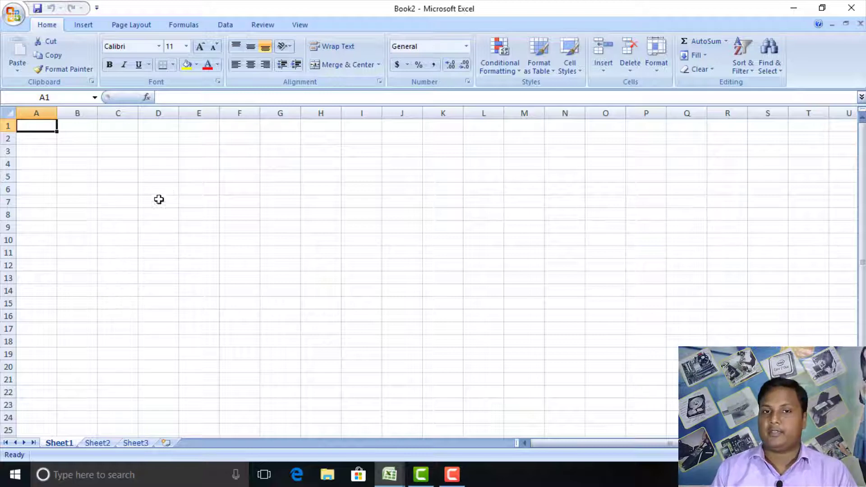
click(83, 200)
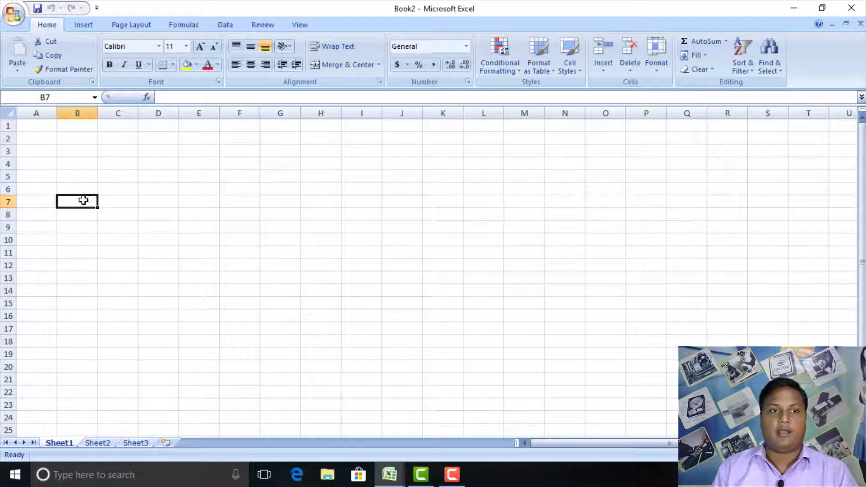
click(39, 128)
click(45, 202)
click(72, 257)
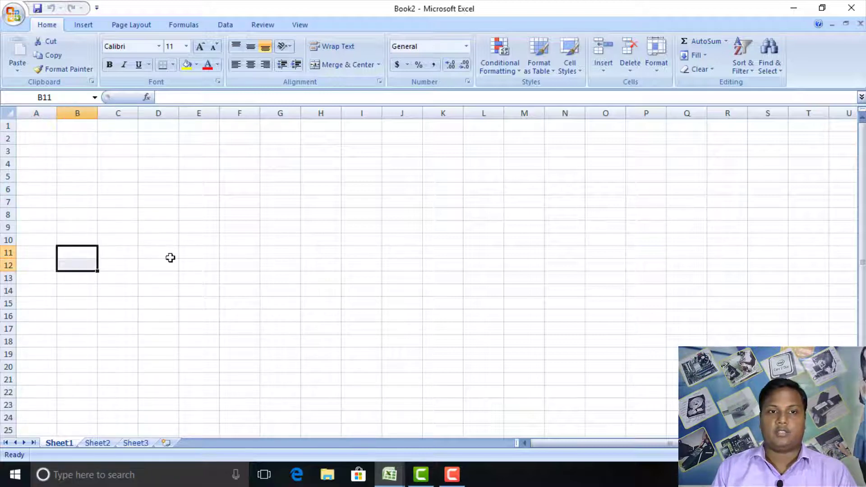
click(384, 161)
click(452, 263)
click(594, 240)
click(449, 279)
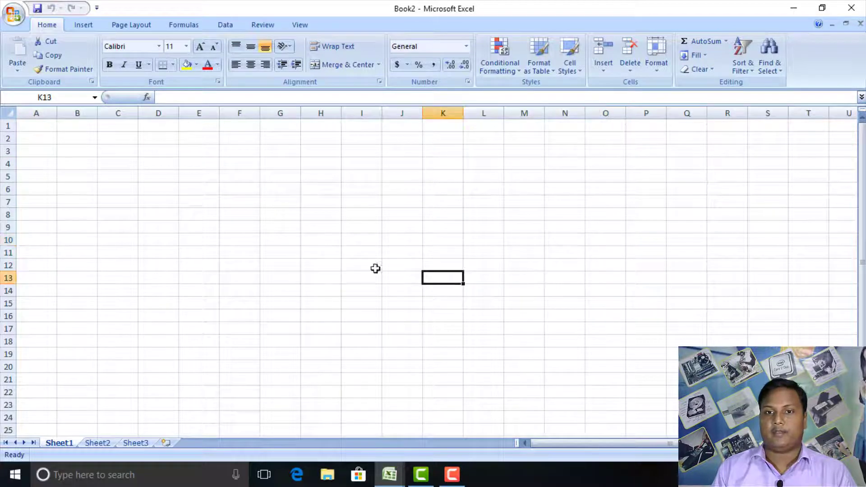
click(330, 209)
click(331, 292)
click(237, 226)
click(212, 266)
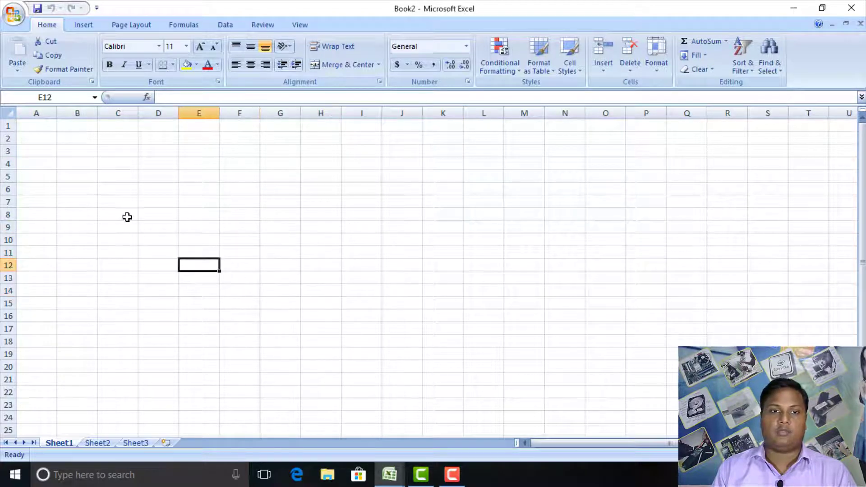
click(127, 217)
click(189, 276)
click(240, 241)
click(293, 289)
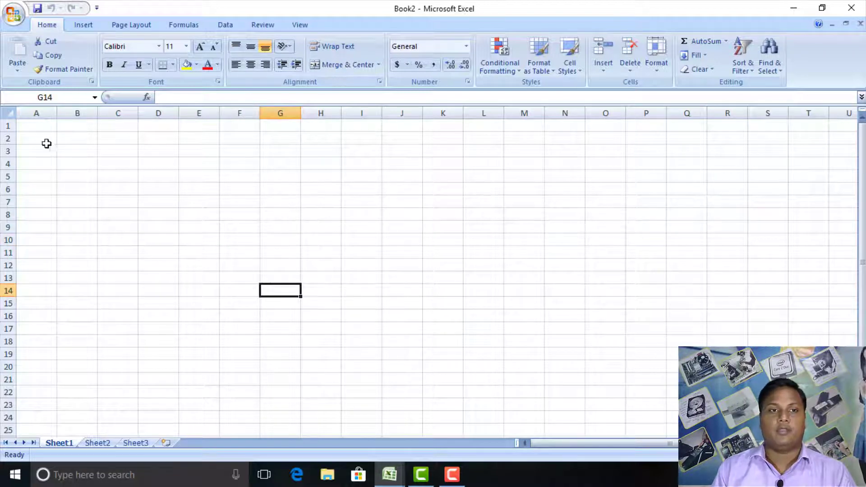
click(22, 127)
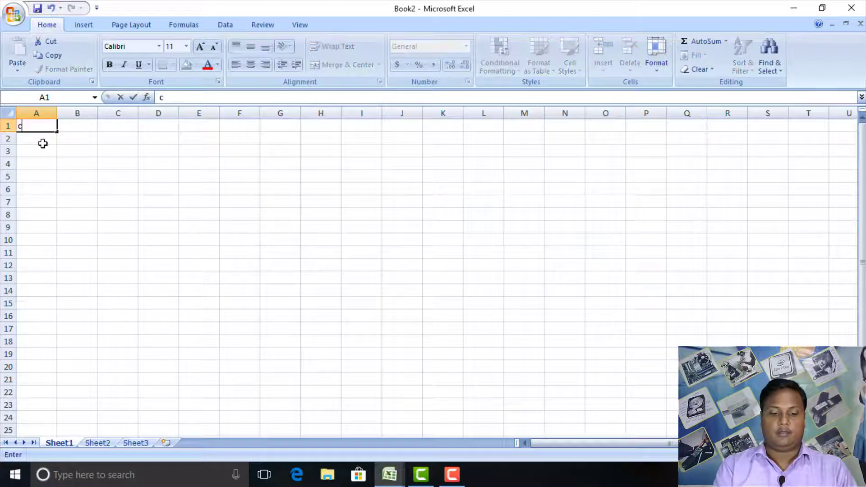
Enter 'column' in A1, 16384 in B1, and 'A, B..Z,AA,AB...AZ.BA...BZ....XFD' in C1
text(column)
key(Tab)
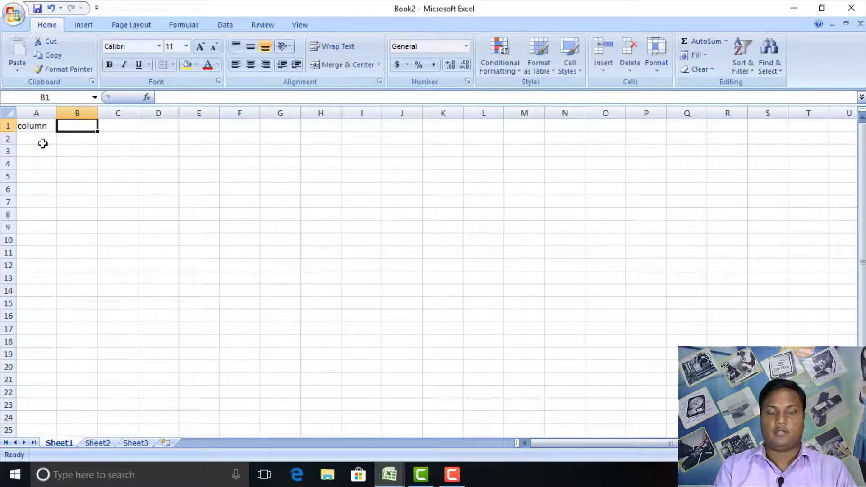
text(16384)
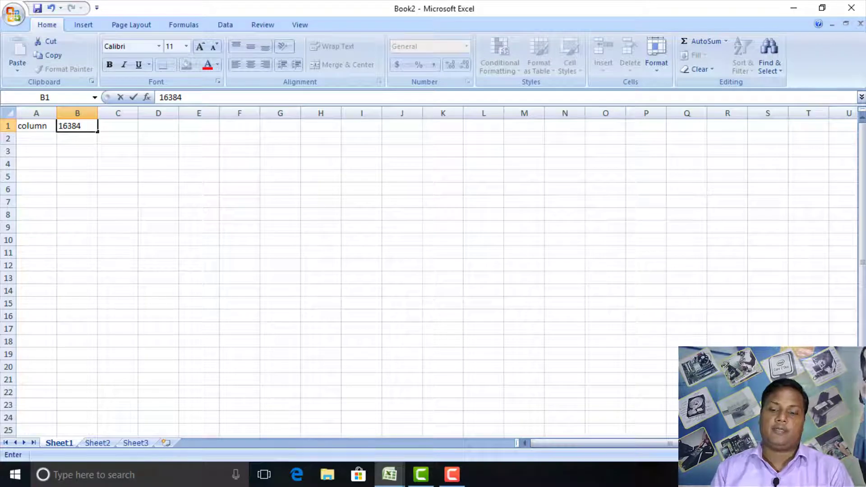
click(127, 127)
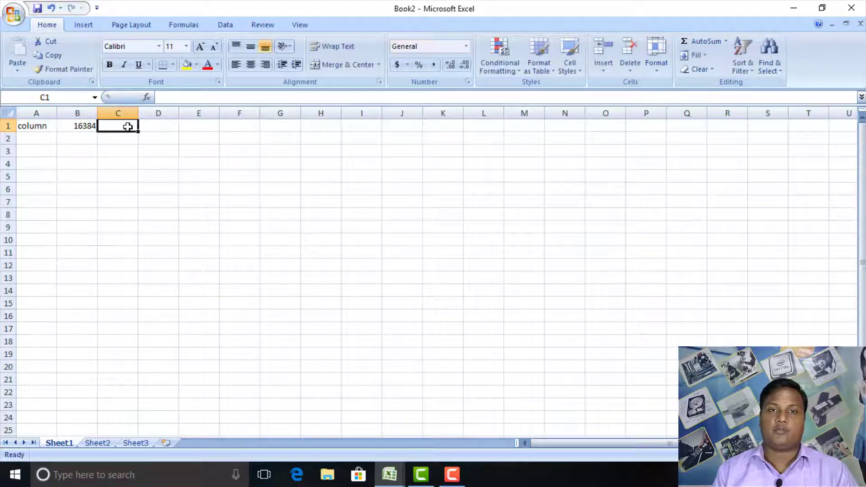
text(a)
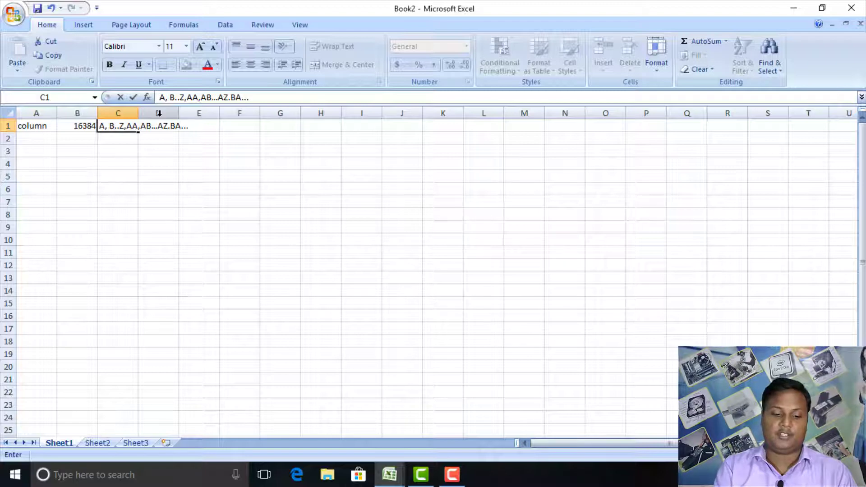
text(Z..)
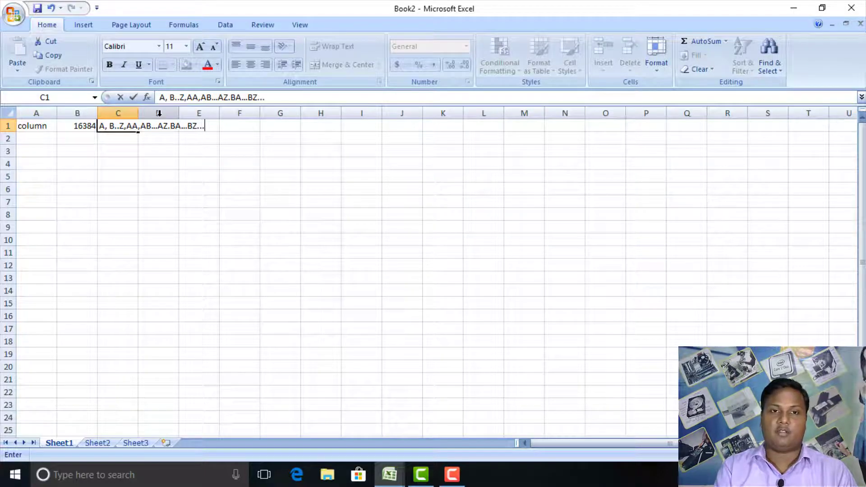
text(.XIV)
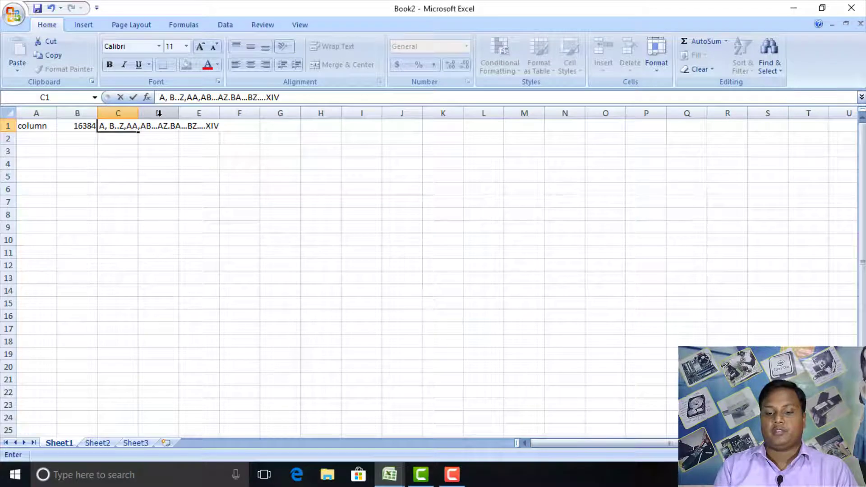
key(BackSpace)
text(FD)
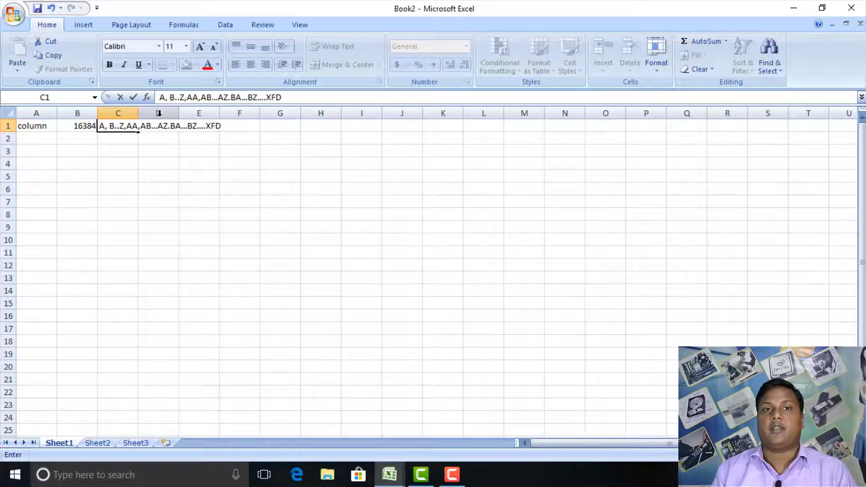
Commit the C1 text, then jump to the last column XFD and back to the data
click(116, 176)
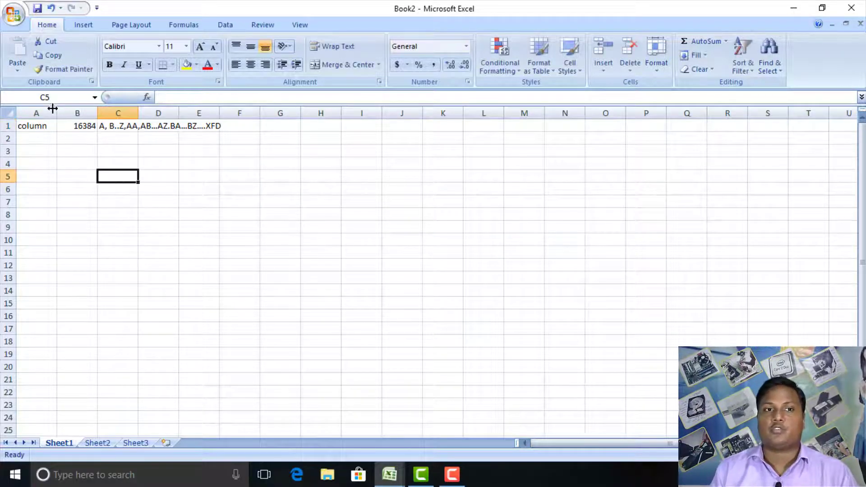
click(45, 125)
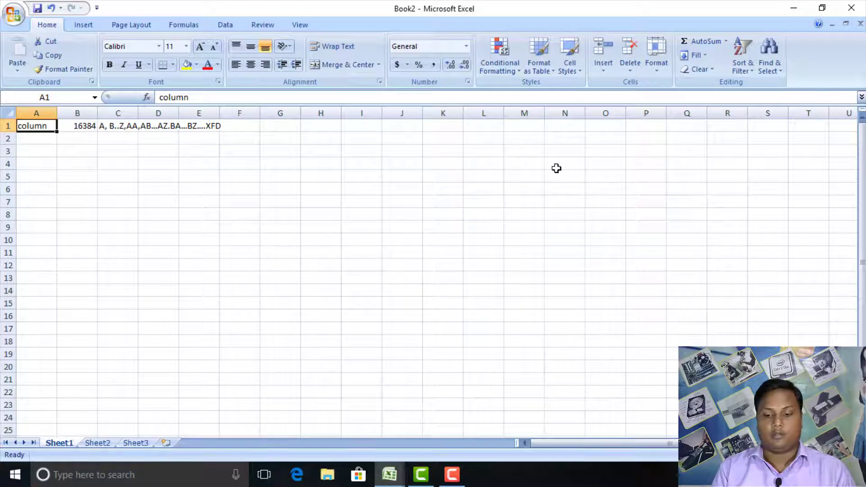
key(shift+Right)
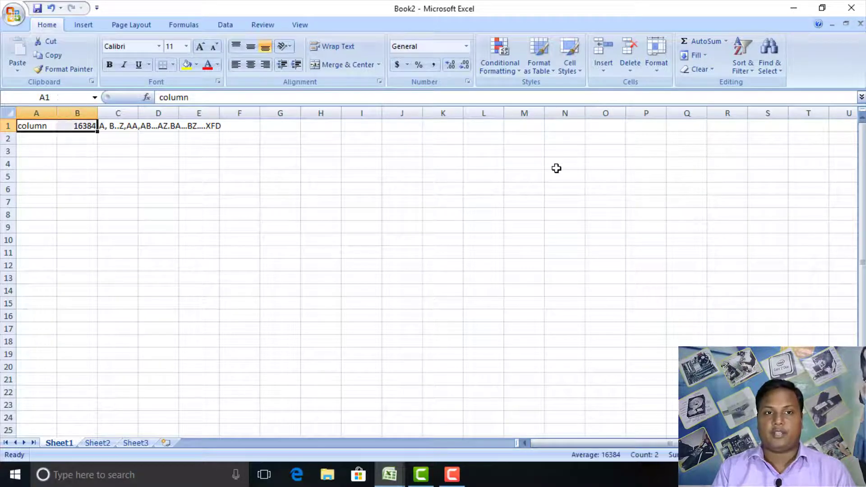
click(32, 151)
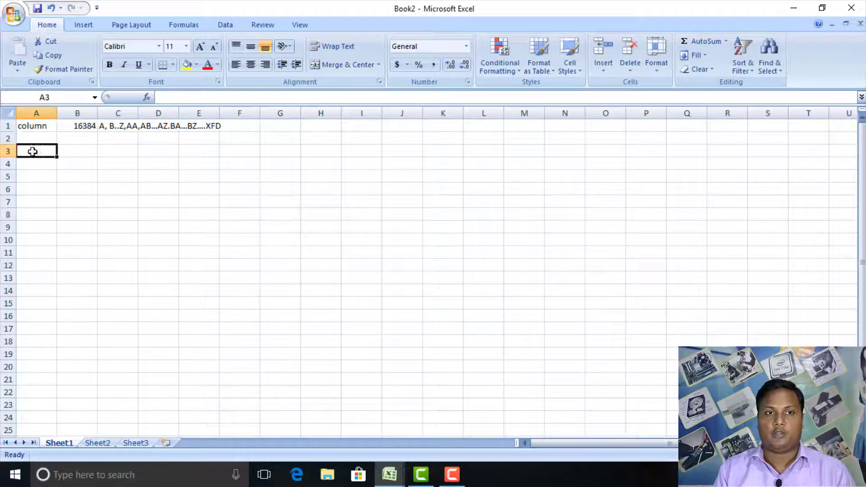
click(28, 128)
key(ctrl+Right)
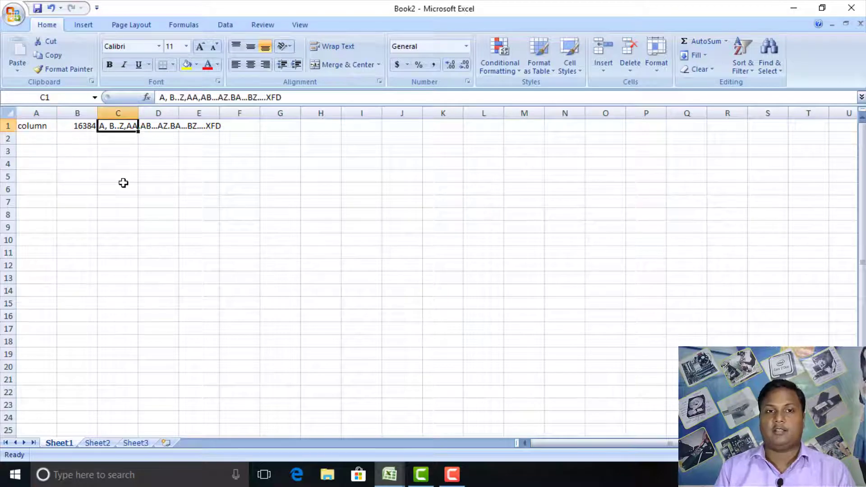
key(ctrl+Right)
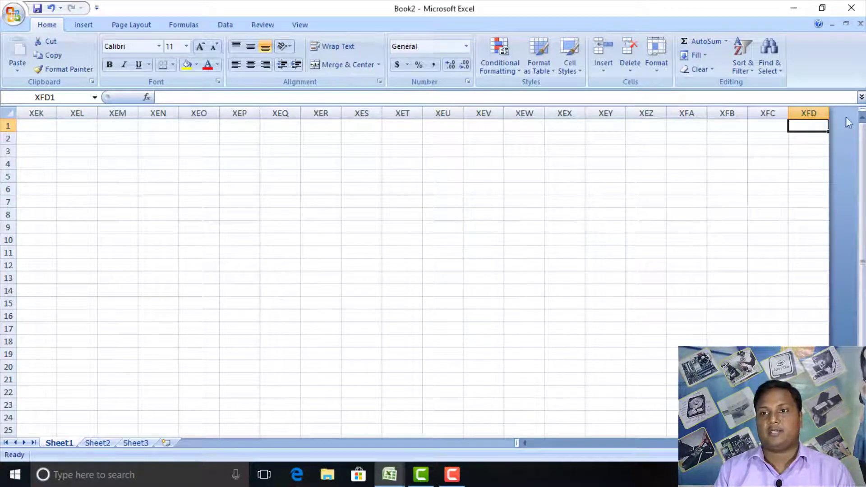
scroll(406, 271, right, 4)
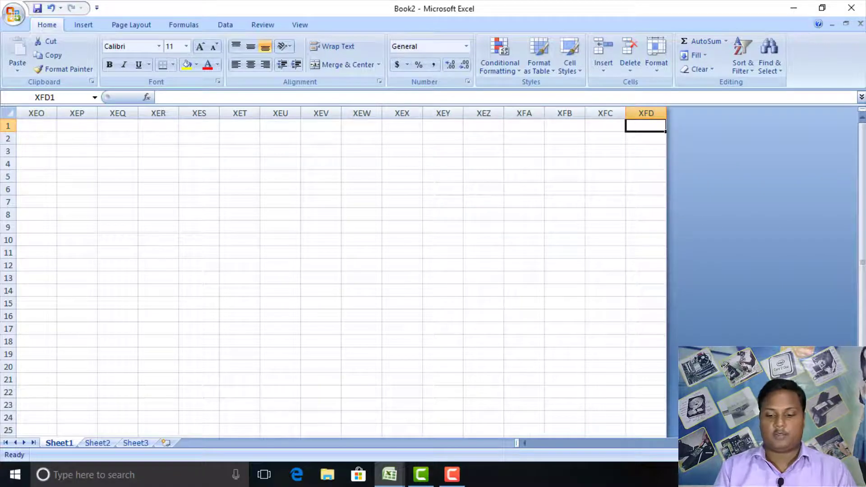
key(ctrl+Left)
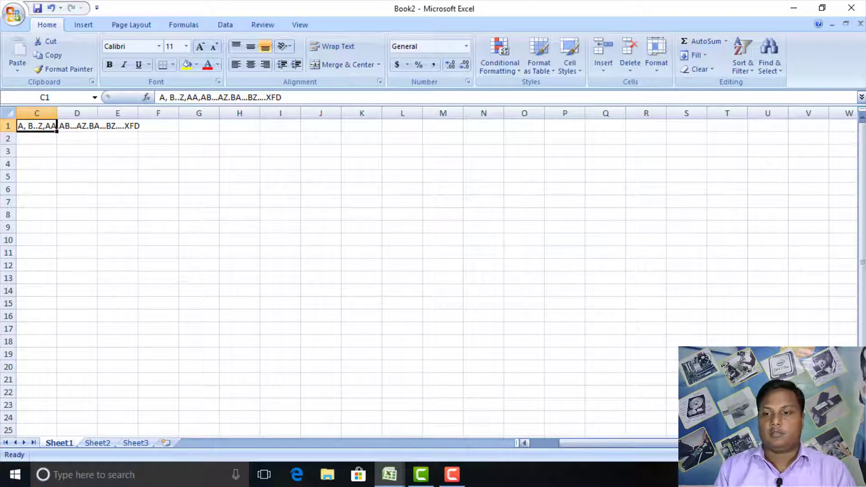
scroll(582, 443, left, 2)
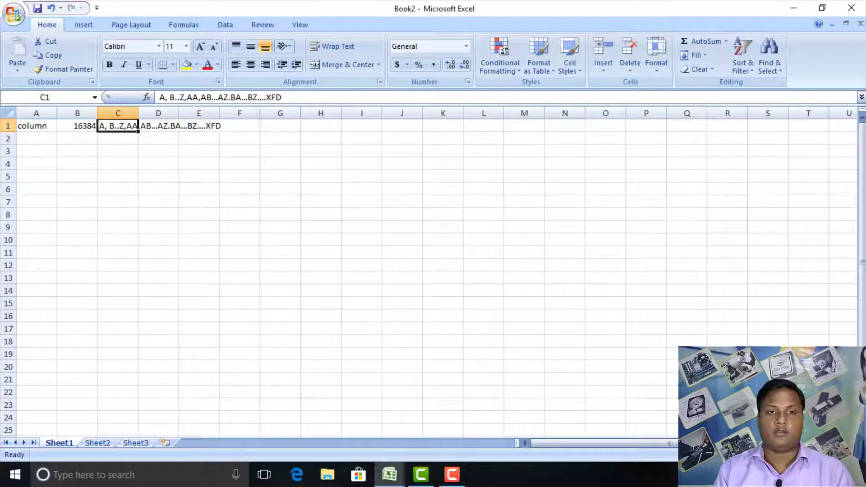
Widen column C so the full column-letter sequence is visible
click(81, 187)
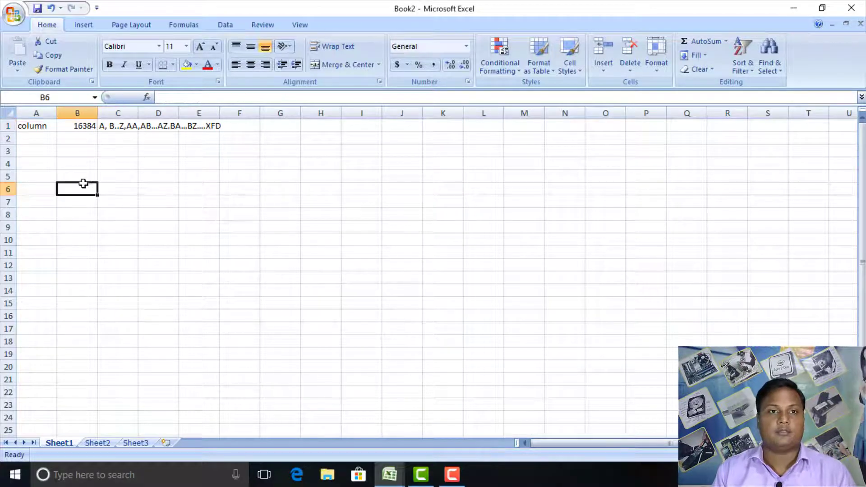
click(46, 126)
click(77, 125)
click(116, 126)
click(172, 128)
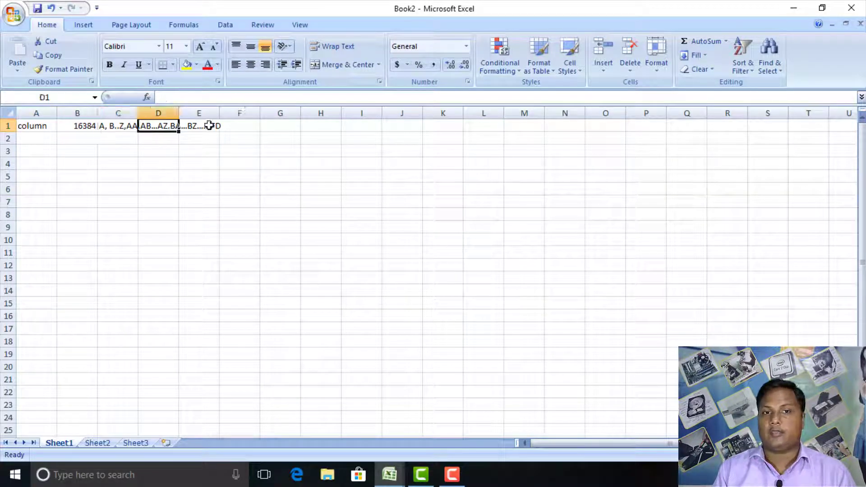
click(207, 127)
drag(136, 111, 236, 112)
click(187, 226)
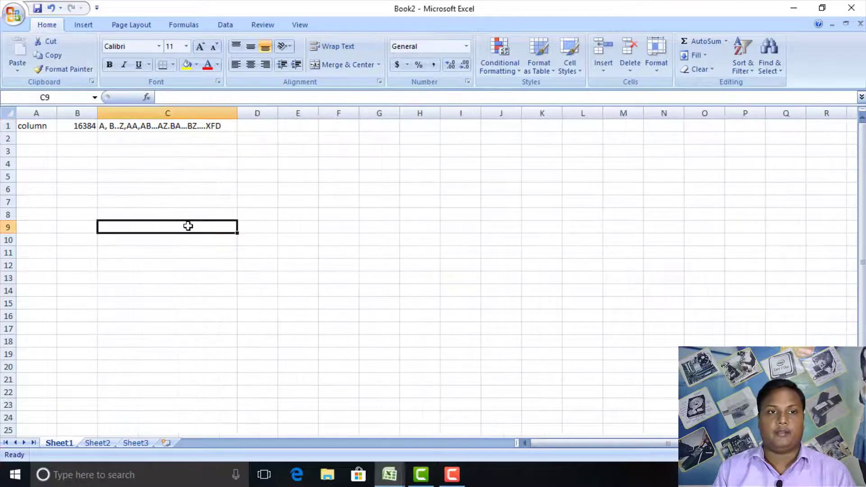
Start the ROW label in cell A2
click(36, 147)
click(38, 139)
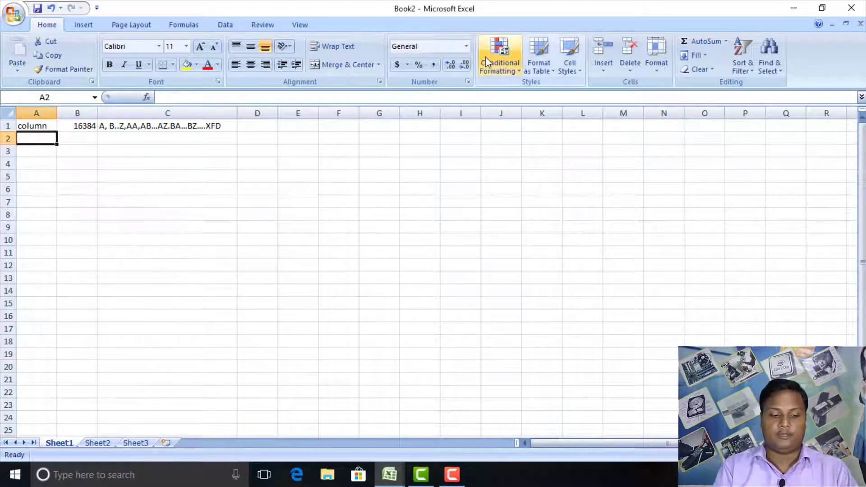
text(rOW)
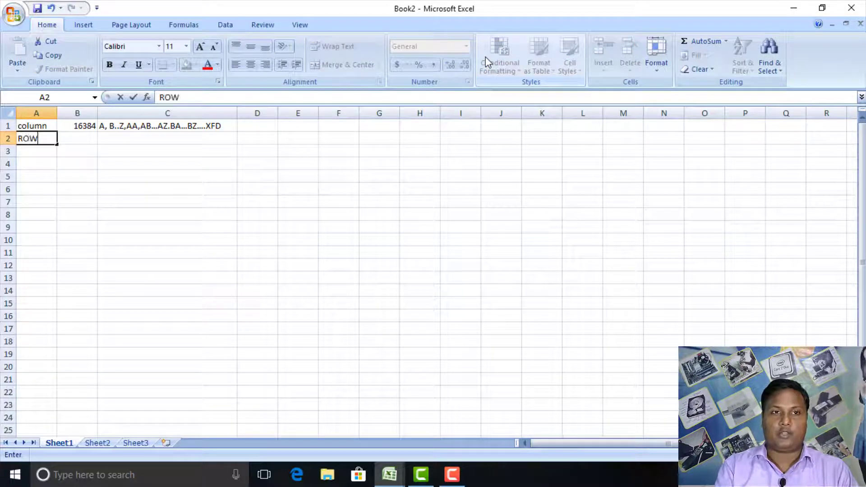
Put 1048576 in B2 beside ROW, then jump down to the sheet's last row, 1048576
key(Tab)
text(10)
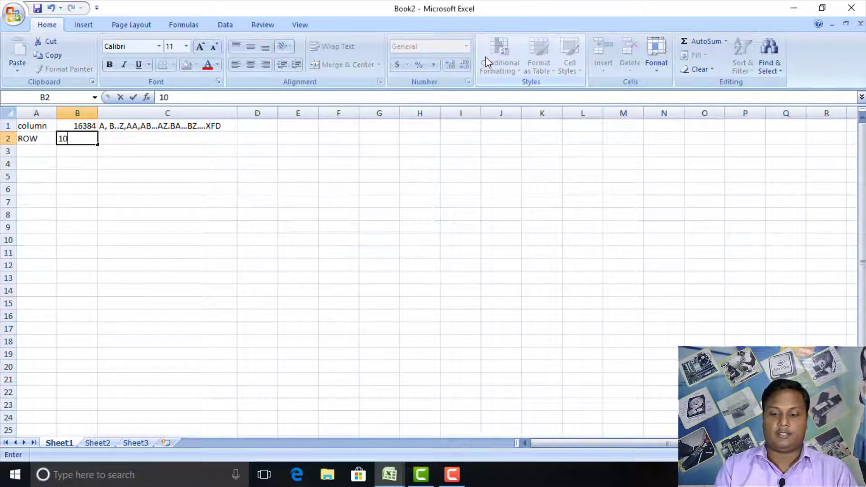
text(4857)
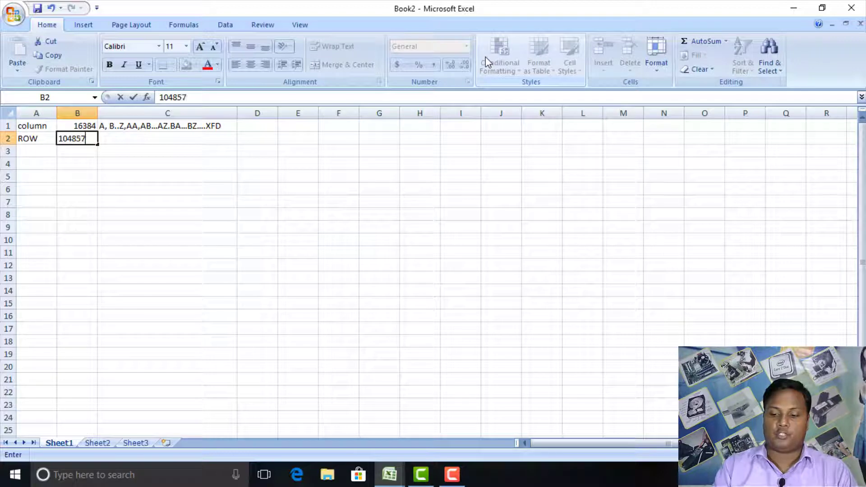
text(6)
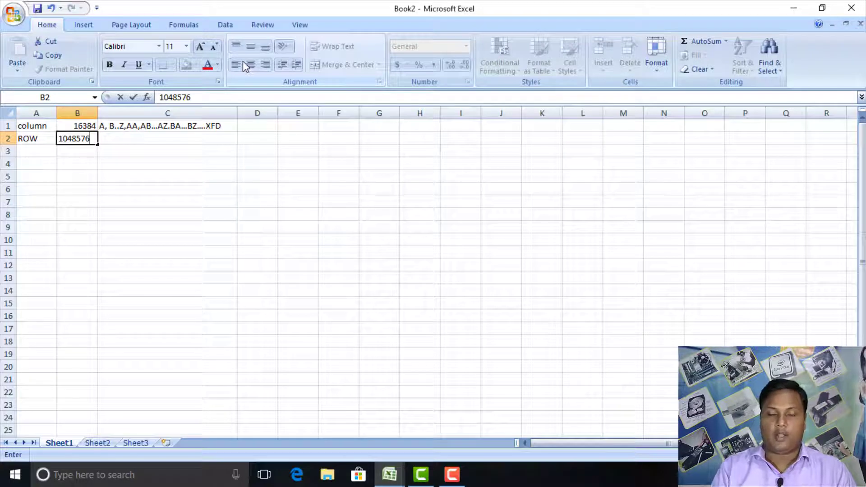
key(ctrl+Down)
Scroll past the final row, then jump back up to B2 at the top of the sheet
key(alt+m)
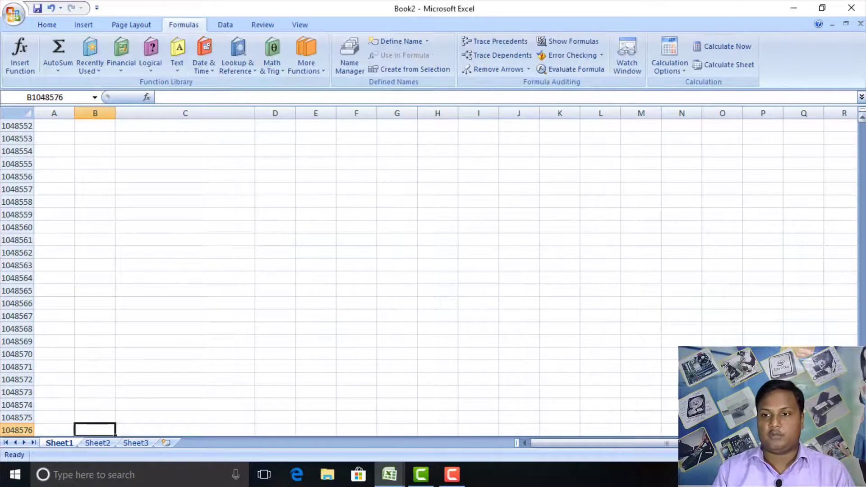
scroll(338, 271, down, 1)
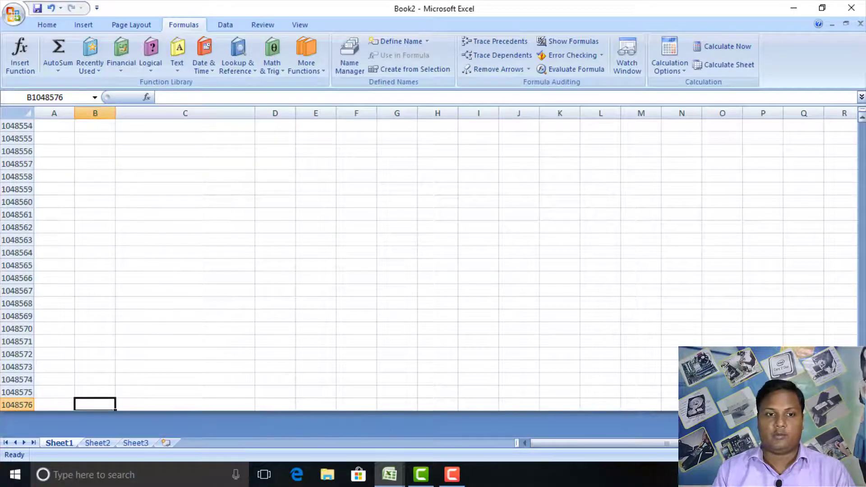
scroll(338, 270, down, 1)
scroll(339, 270, down, 1)
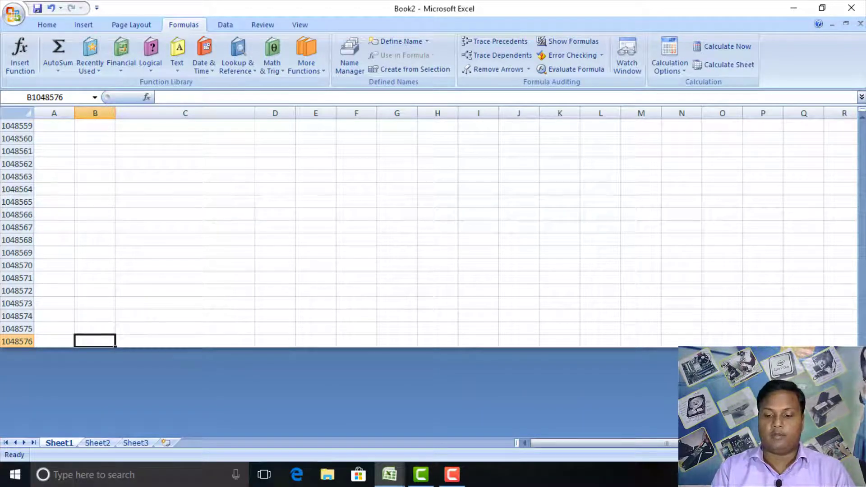
key(ctrl+Up)
scroll(207, 245, up, 1)
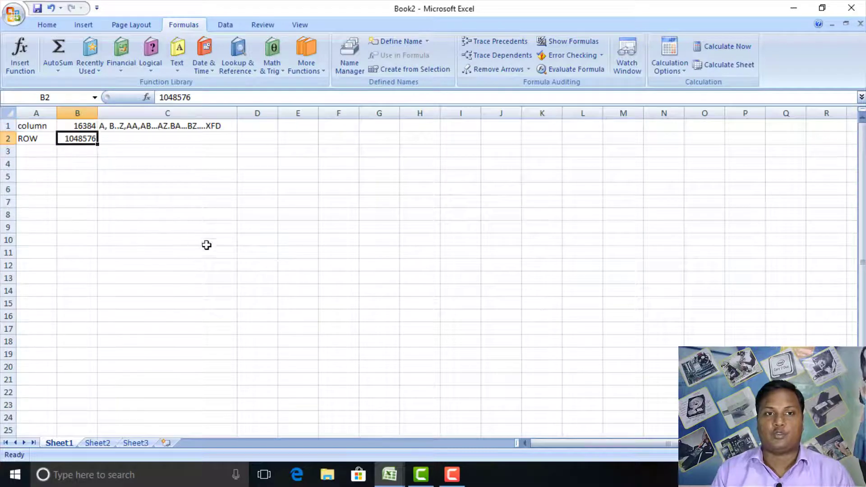
Enter the row range 1,2.....1048576 in C2, then move to A3
click(122, 154)
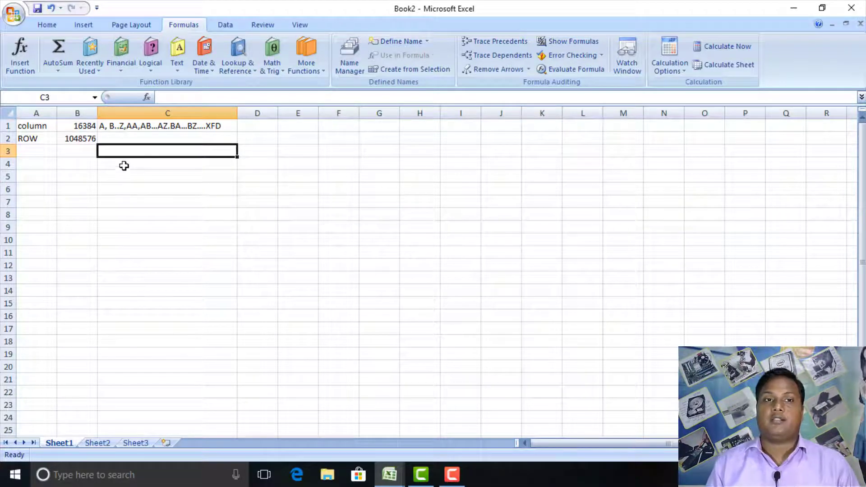
click(126, 140)
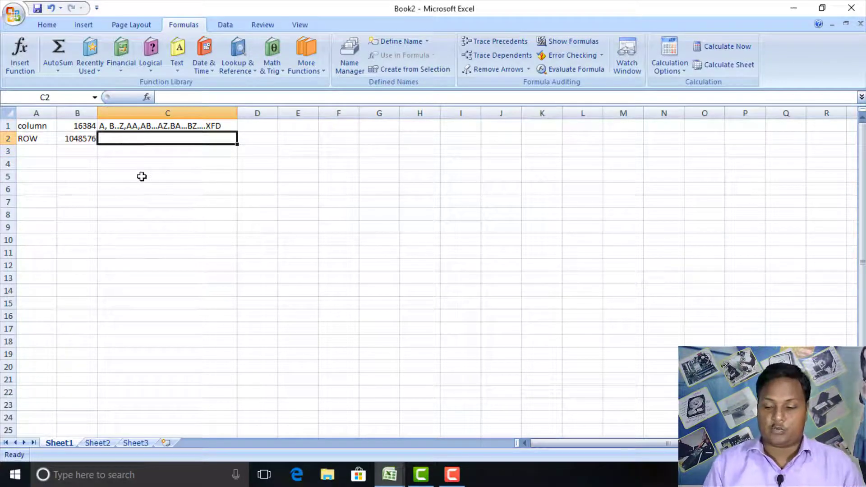
text(1,2.....1048576)
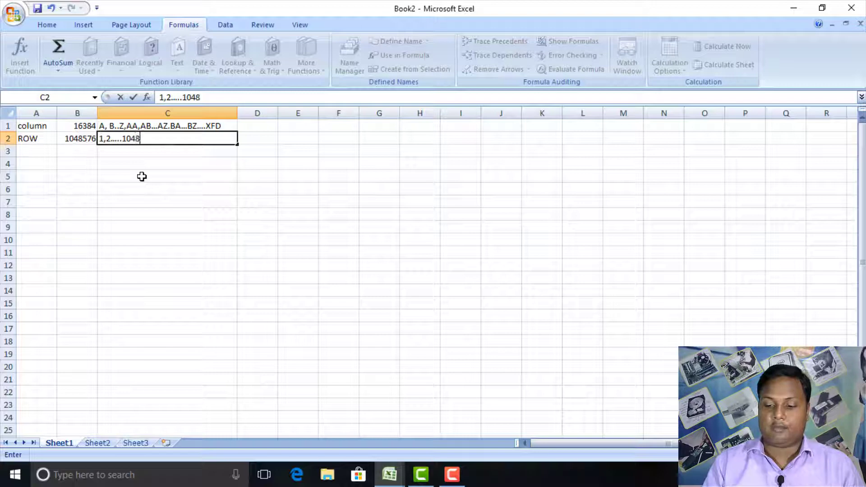
click(246, 177)
click(182, 193)
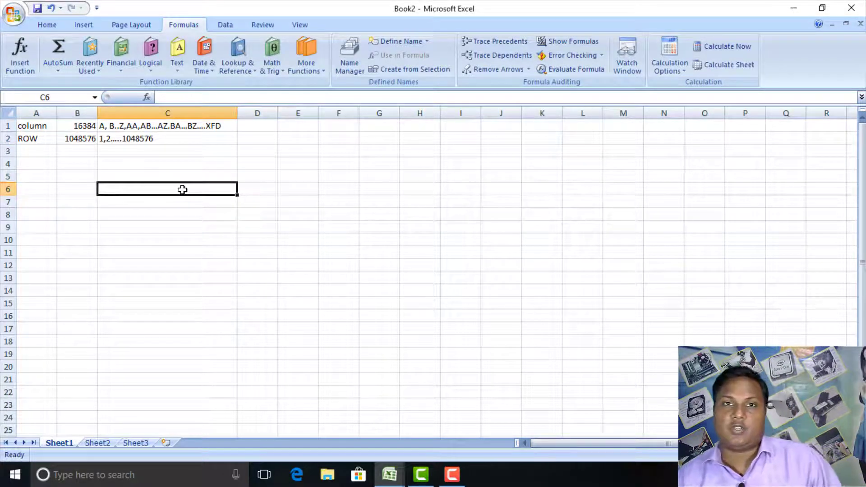
click(25, 155)
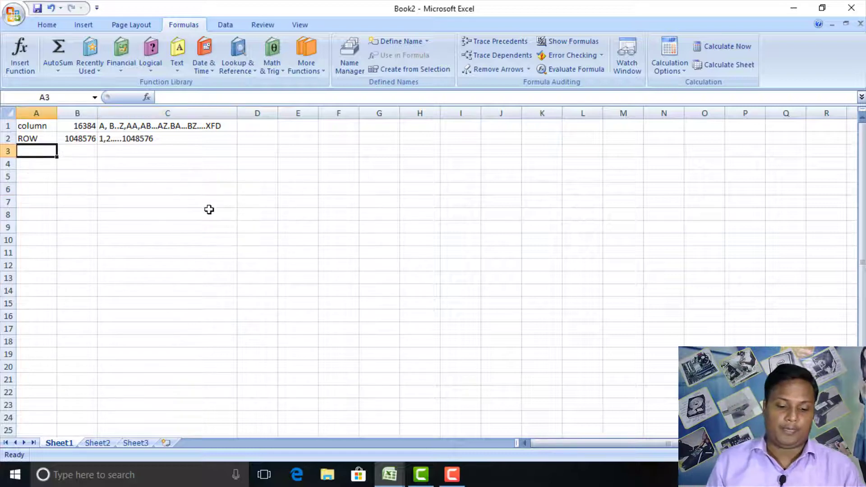
text(C)
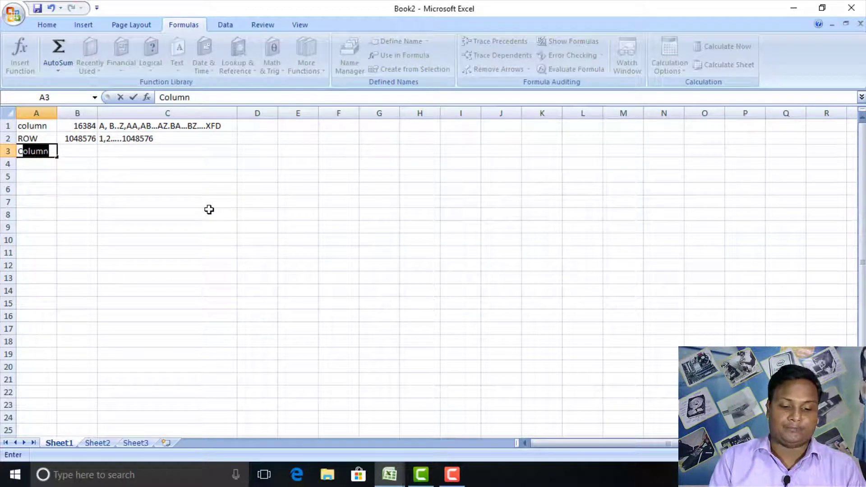
text(ELL)
key(Tab)
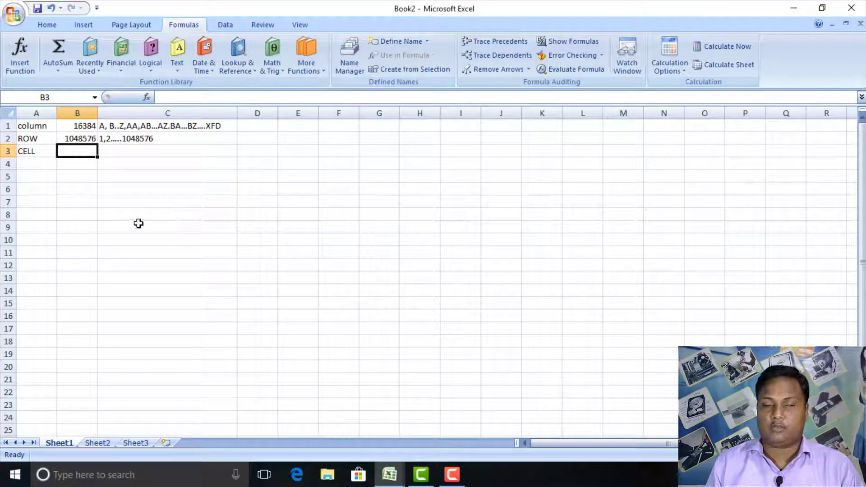
text(=)
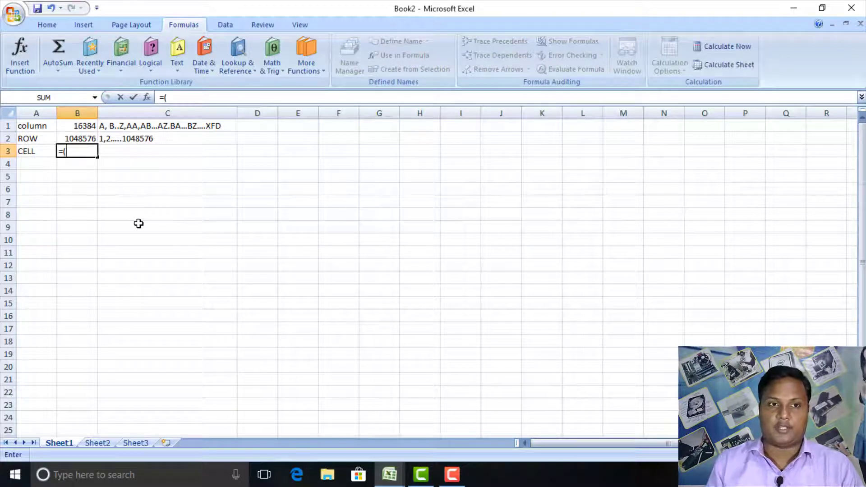
text(()
click(83, 127)
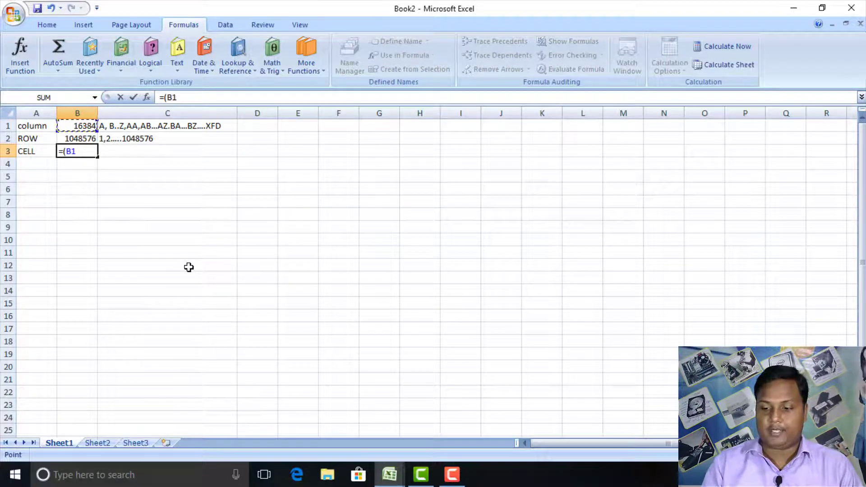
text(*)
click(78, 141)
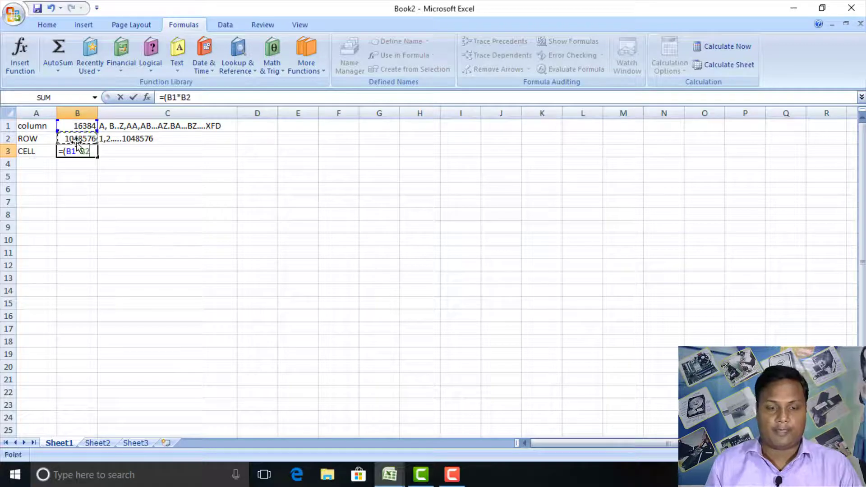
text())
key(Return)
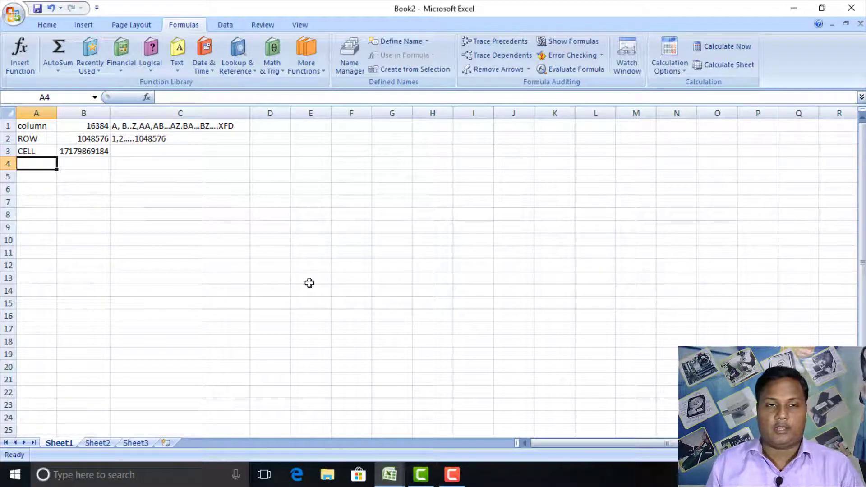
click(155, 237)
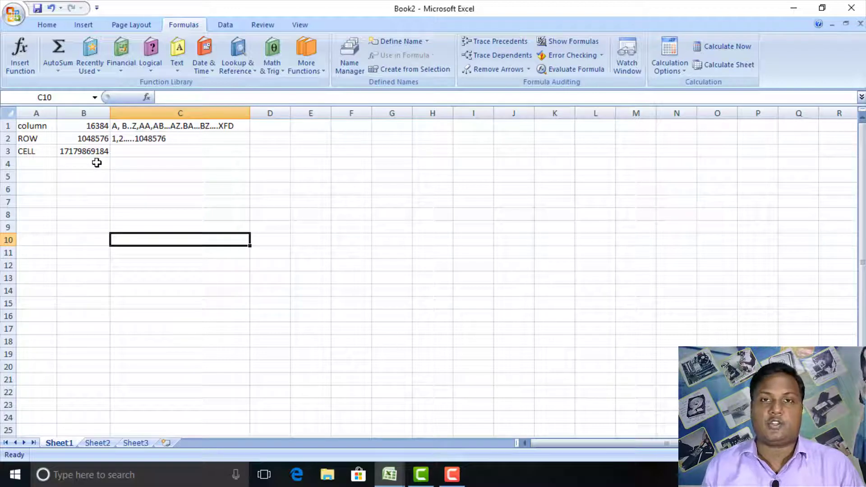
click(145, 152)
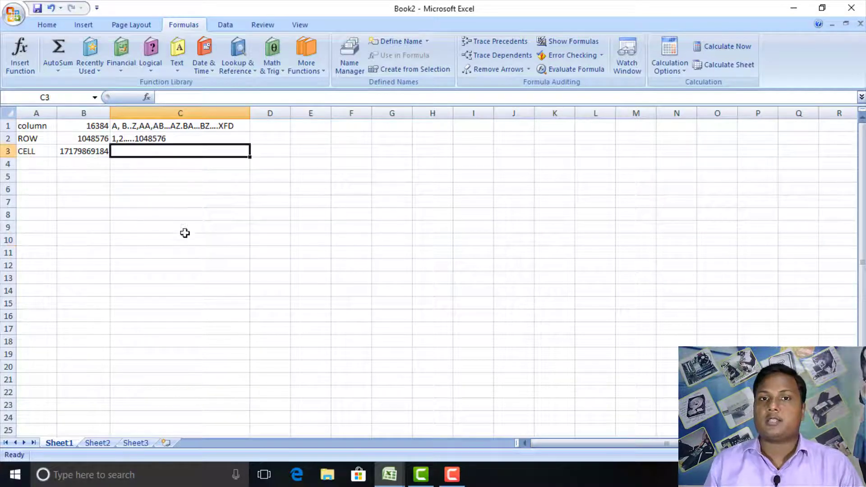
click(438, 202)
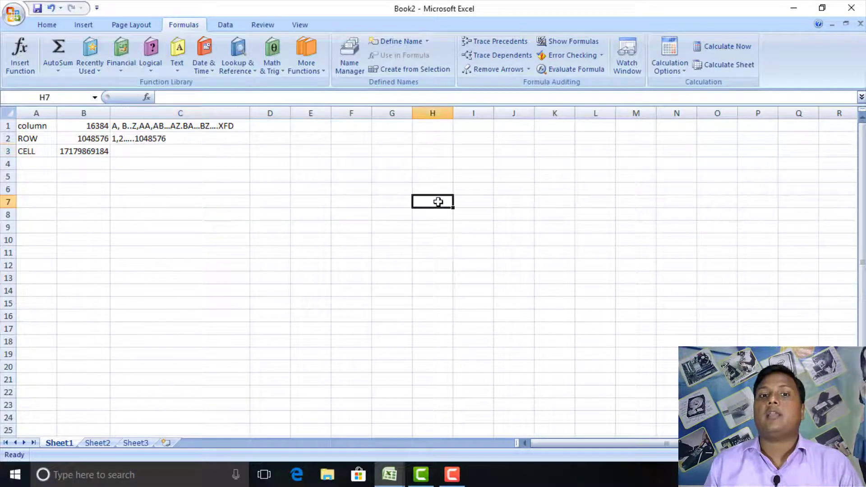
click(440, 262)
click(435, 189)
click(456, 265)
click(432, 214)
click(449, 277)
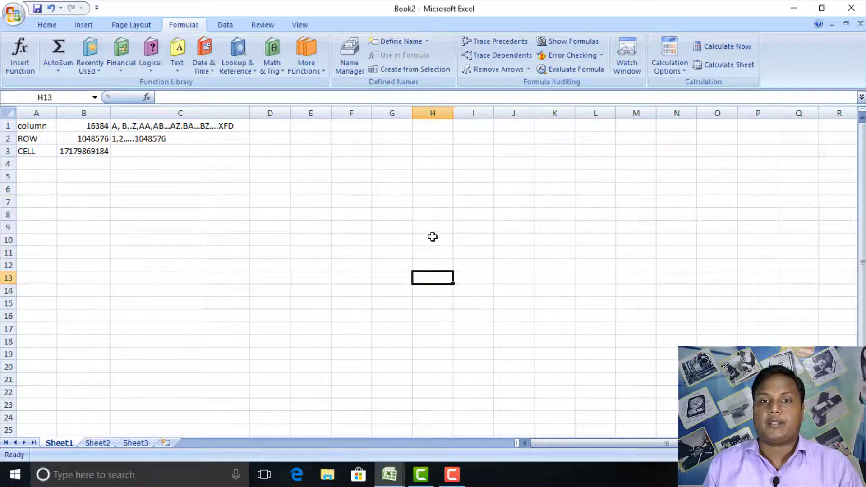
click(433, 236)
click(448, 310)
click(435, 218)
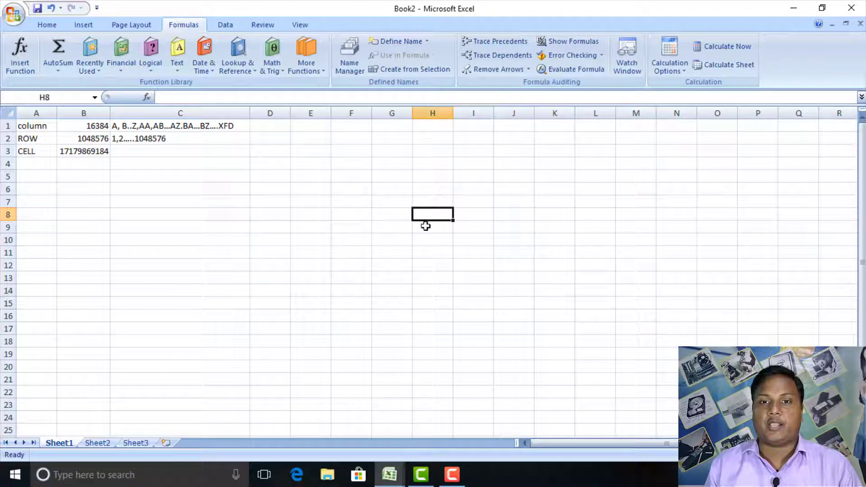
click(294, 289)
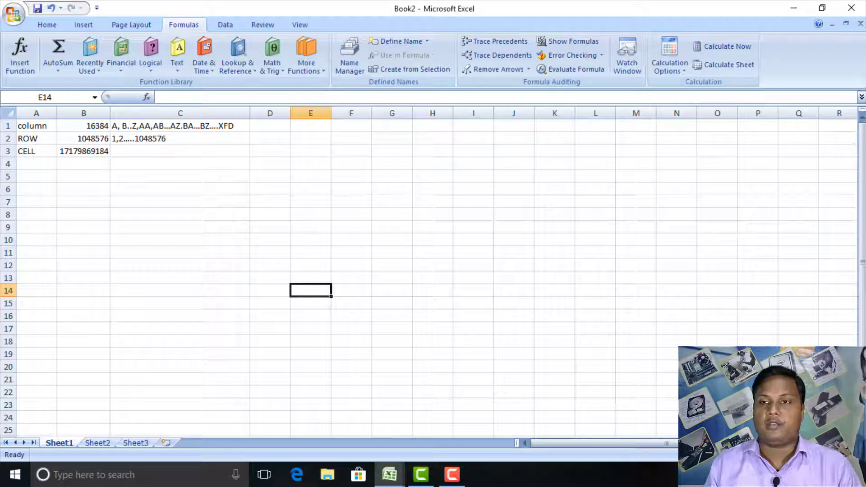
click(707, 152)
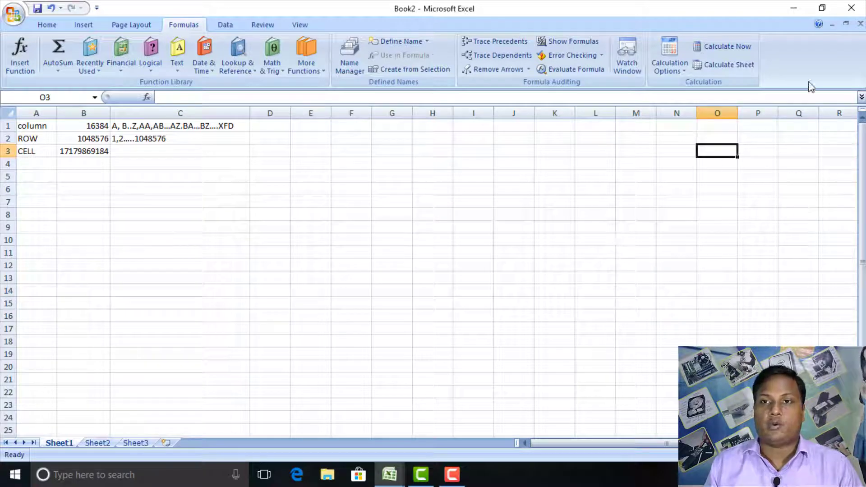
click(259, 228)
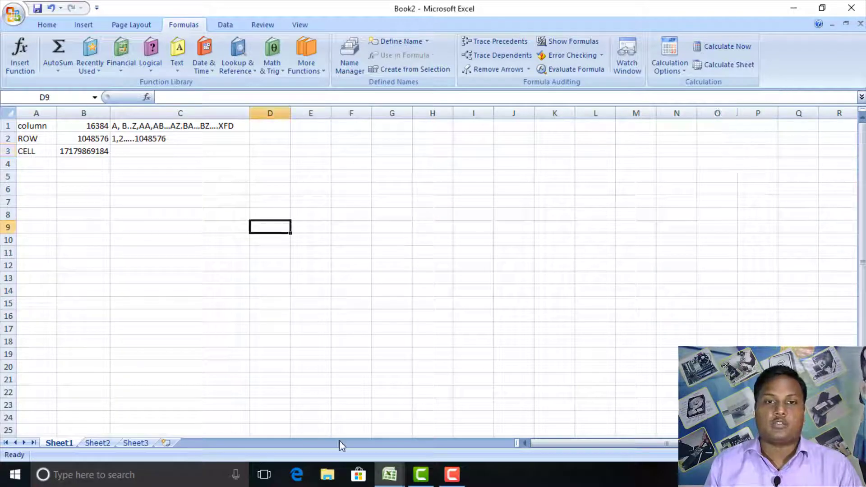
click(402, 200)
click(383, 322)
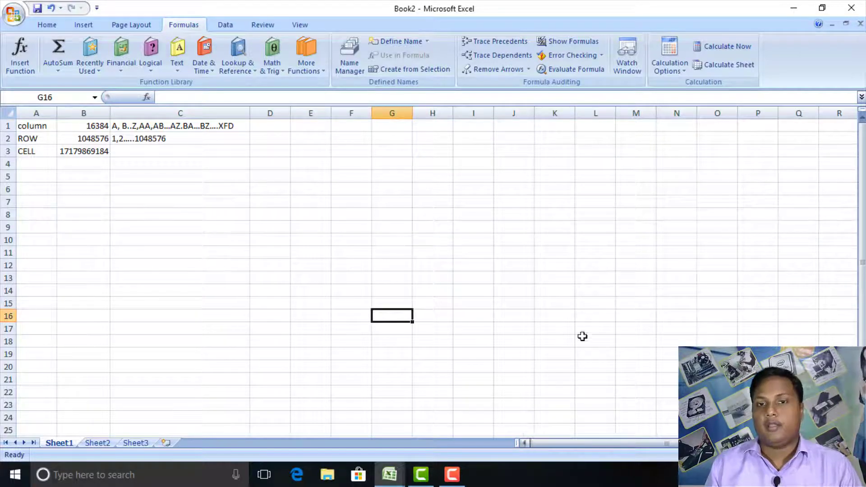
click(637, 278)
click(471, 332)
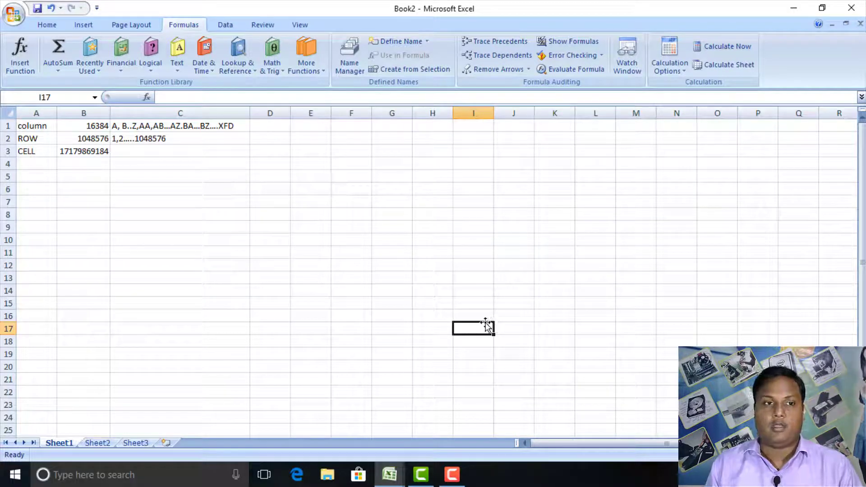
click(149, 227)
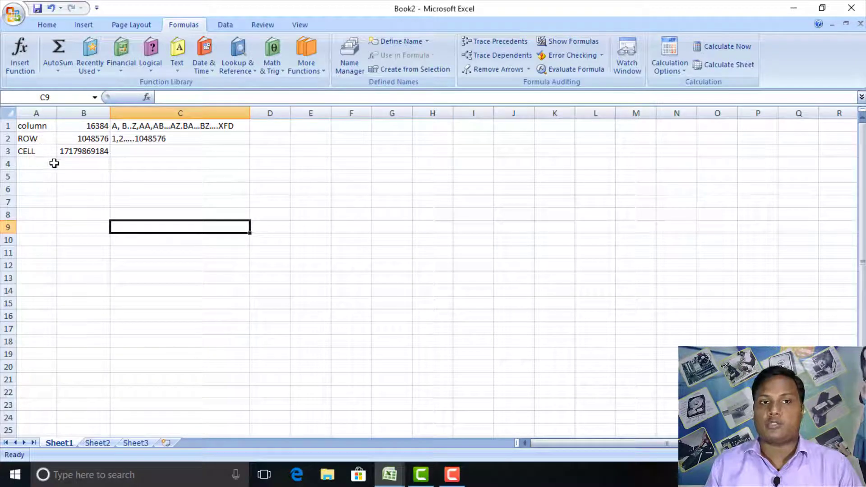
click(266, 190)
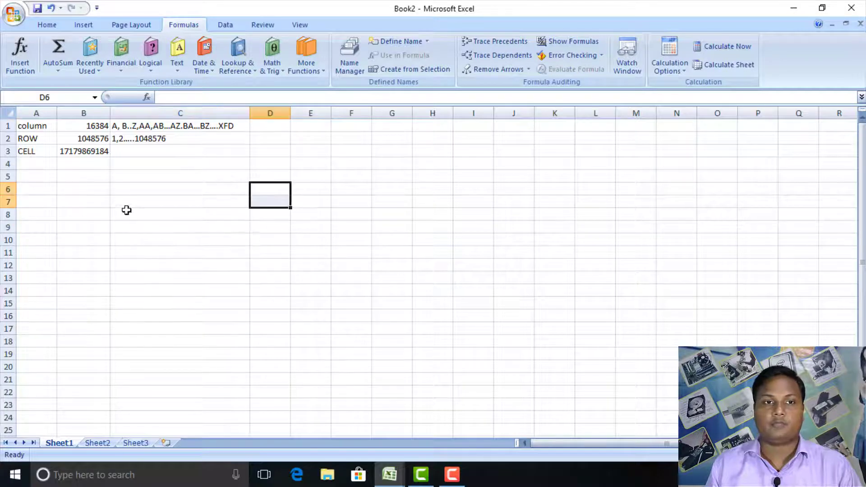
click(83, 178)
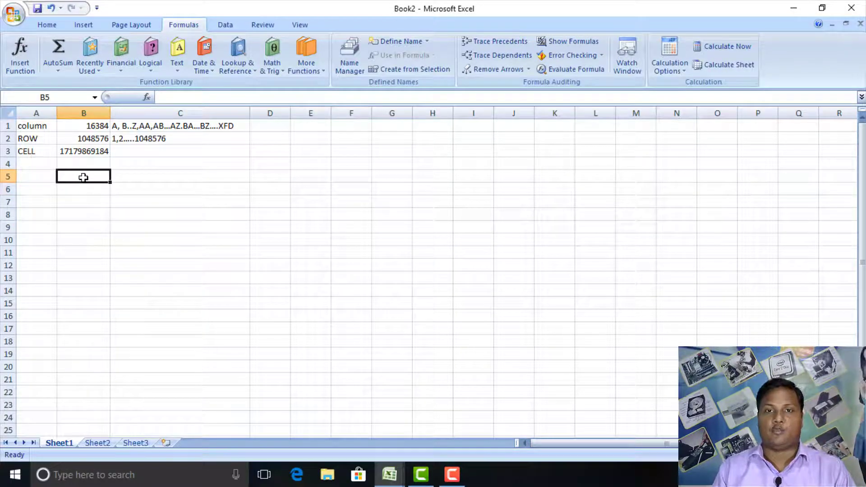
click(358, 233)
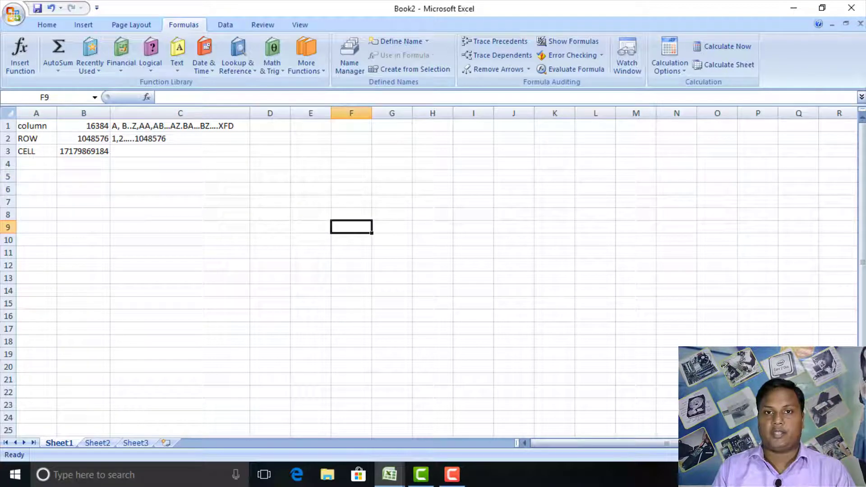
Fill D1:D38 with the series 1 to 38 using Auto Fill Options' Fill Series
click(279, 127)
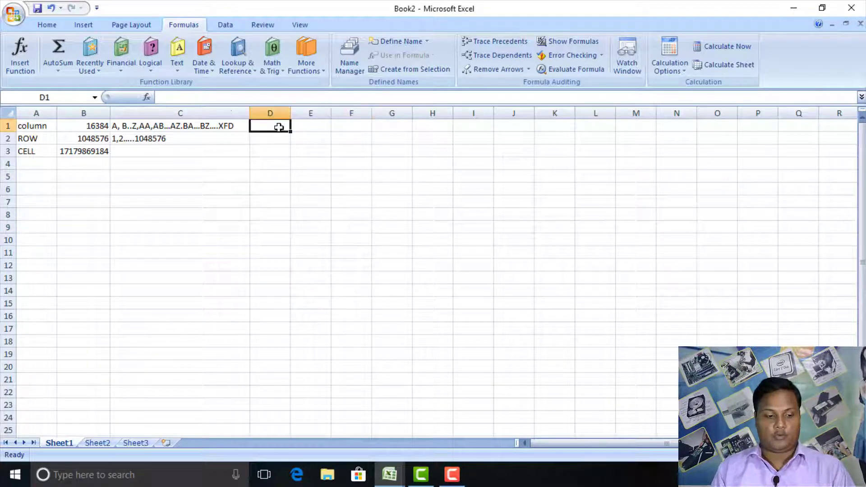
text(1)
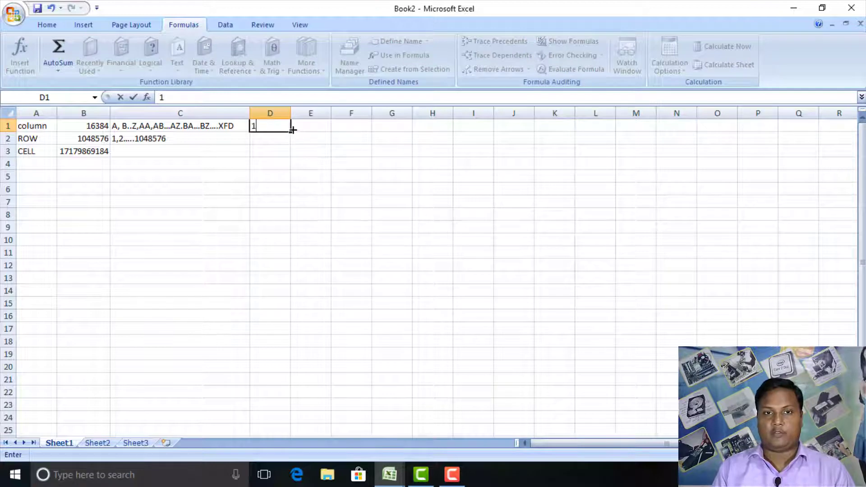
drag(291, 133, 292, 424)
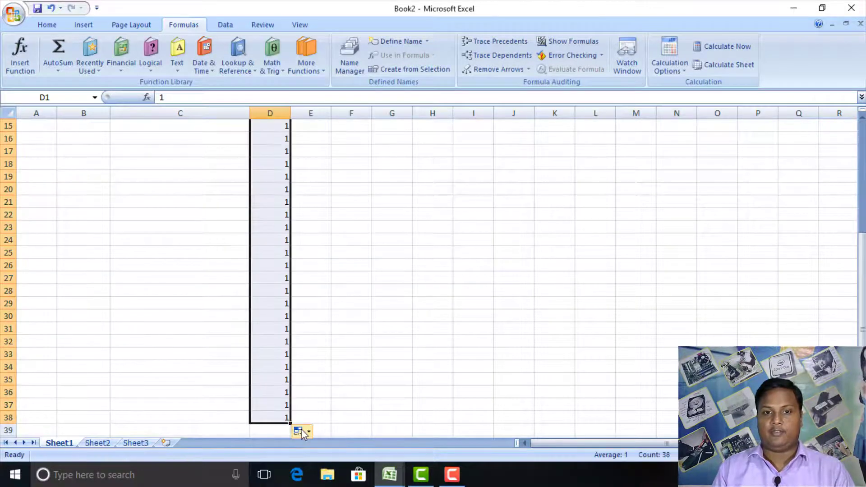
click(302, 431)
click(319, 387)
Scroll through the numbered column D to review it, then select E1
scroll(319, 387, up, 5)
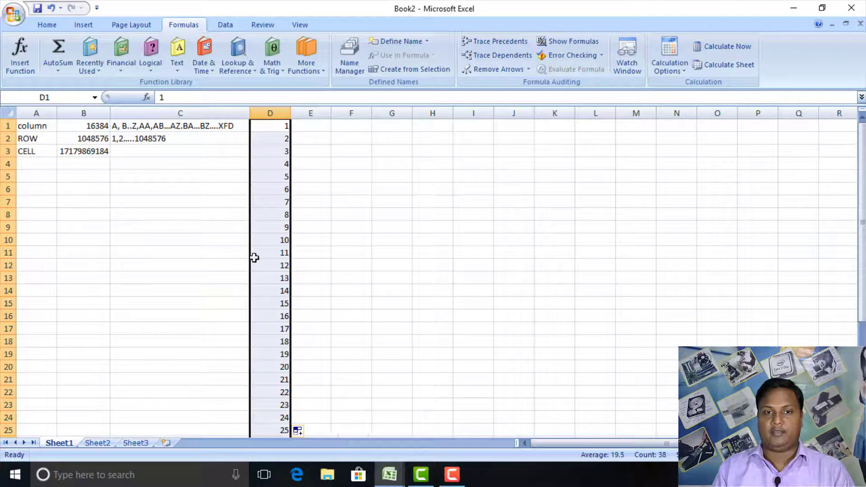
scroll(271, 258, down, 3)
scroll(272, 258, down, 2)
scroll(314, 313, down, 4)
scroll(261, 319, up, 3)
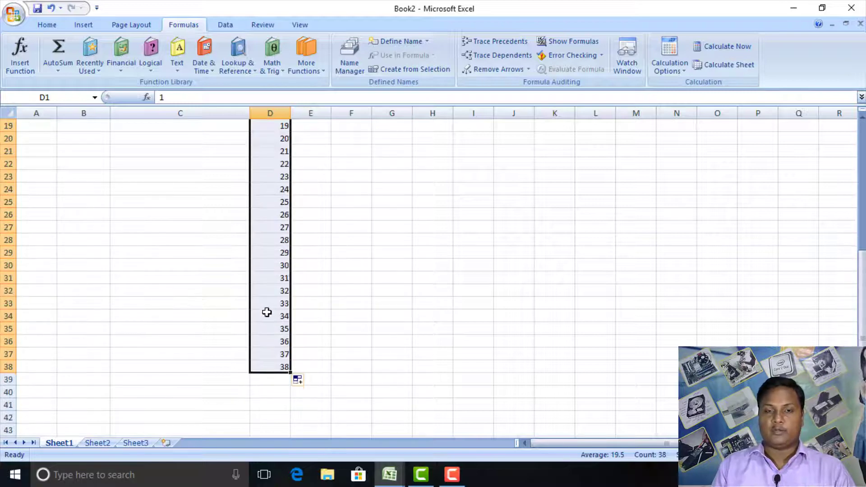
scroll(266, 309, up, 6)
scroll(251, 299, down, 2)
scroll(254, 292, down, 7)
scroll(253, 293, down, 1)
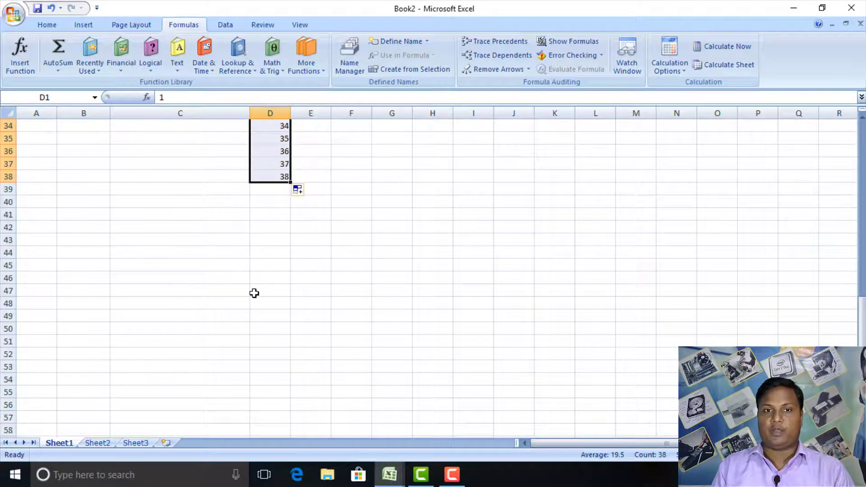
scroll(254, 292, up, 6)
scroll(254, 293, up, 5)
scroll(255, 293, down, 2)
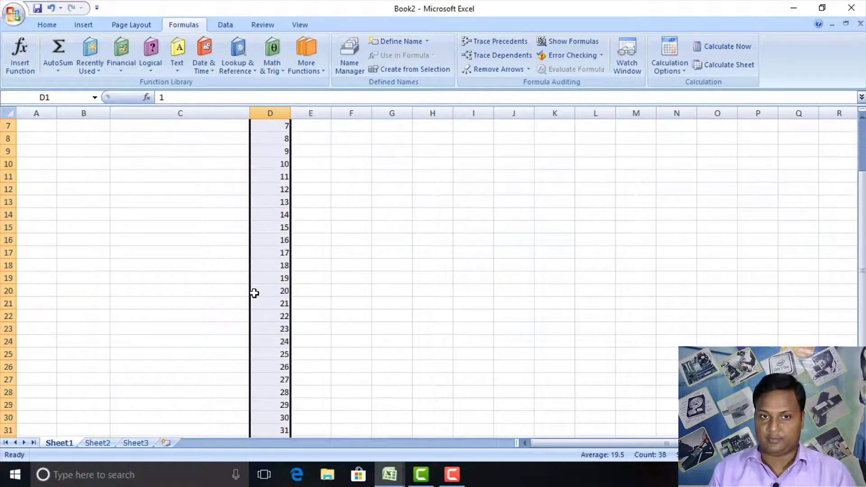
scroll(253, 293, up, 2)
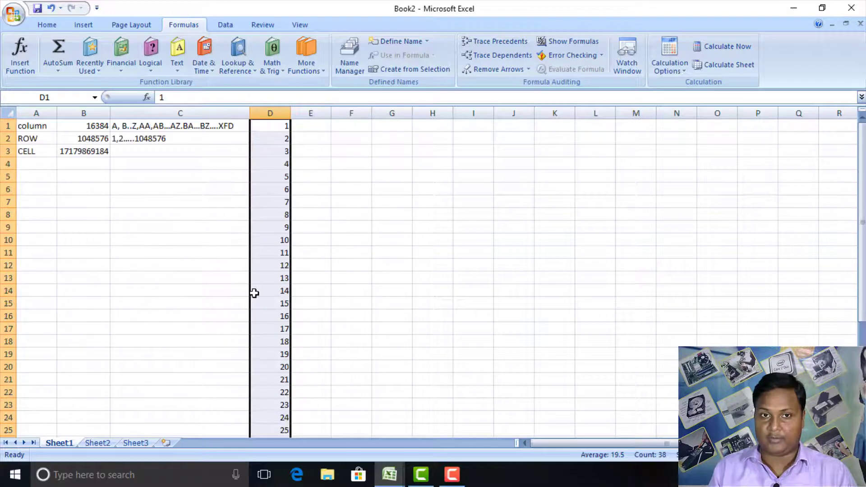
click(324, 127)
Number E1:E23 from 1 to 23 using the Fill Series option
text(1)
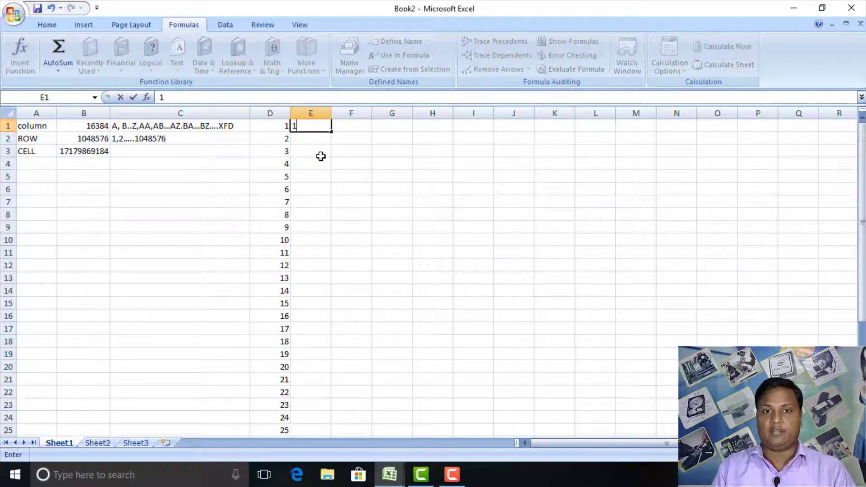
drag(333, 134, 343, 414)
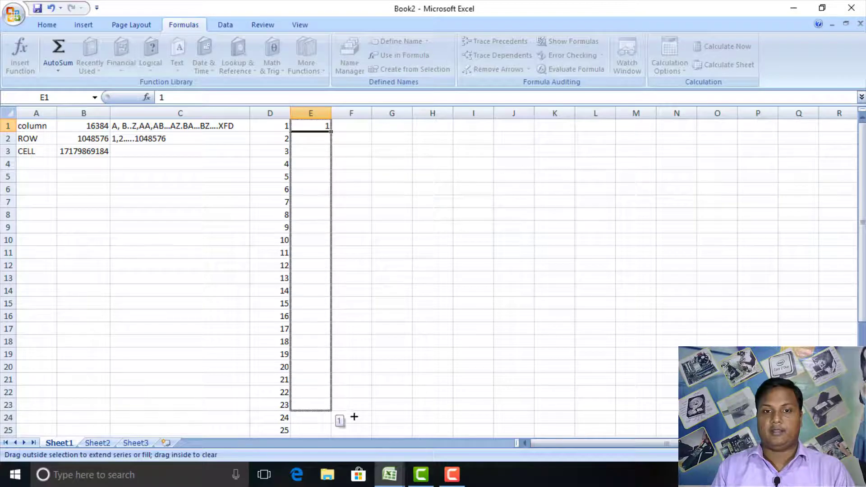
click(343, 419)
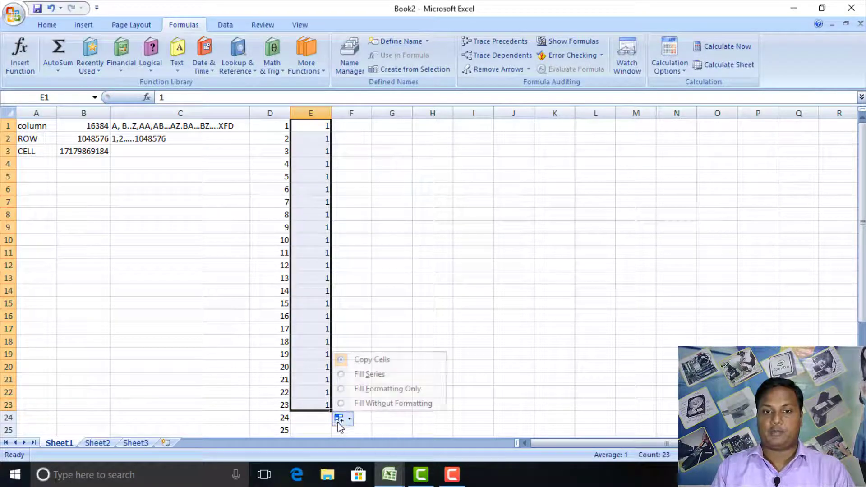
click(351, 375)
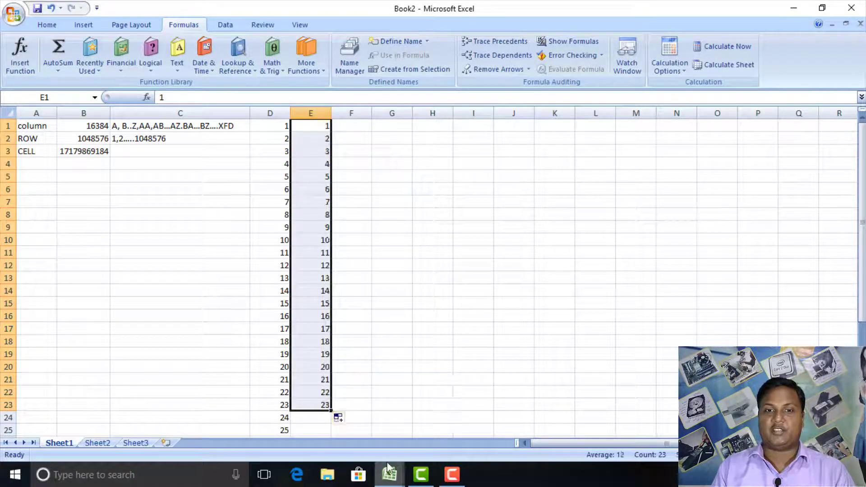
click(367, 408)
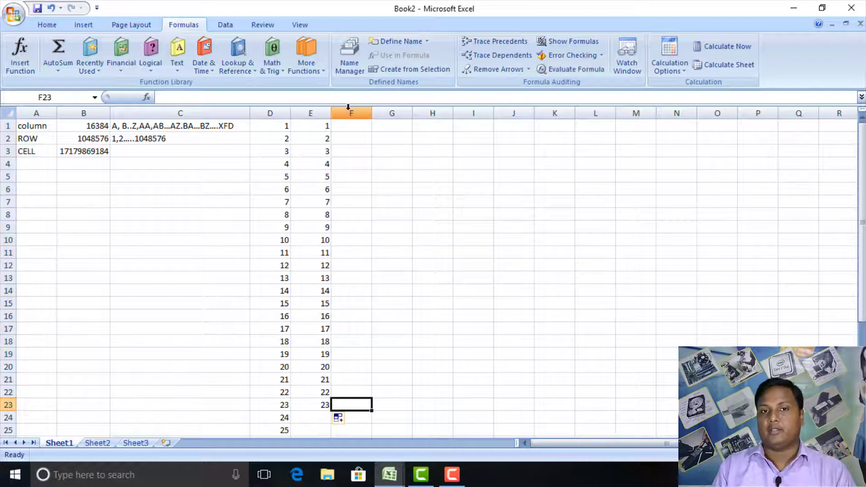
Enter 4 and 8 in F1:F2 and extend the pattern down to F23, reaching 92
click(350, 126)
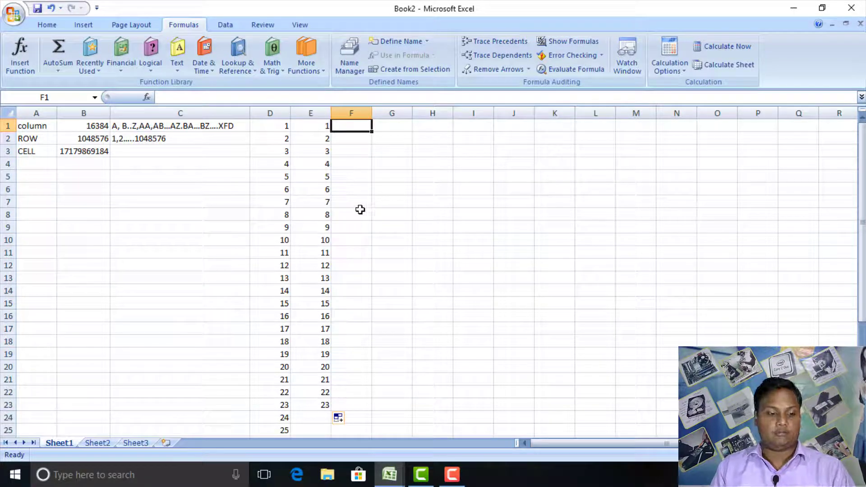
text(4)
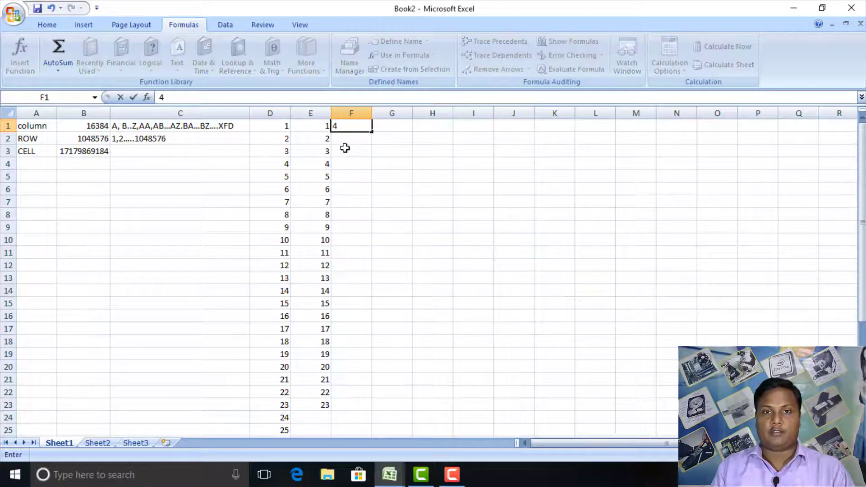
key(Return)
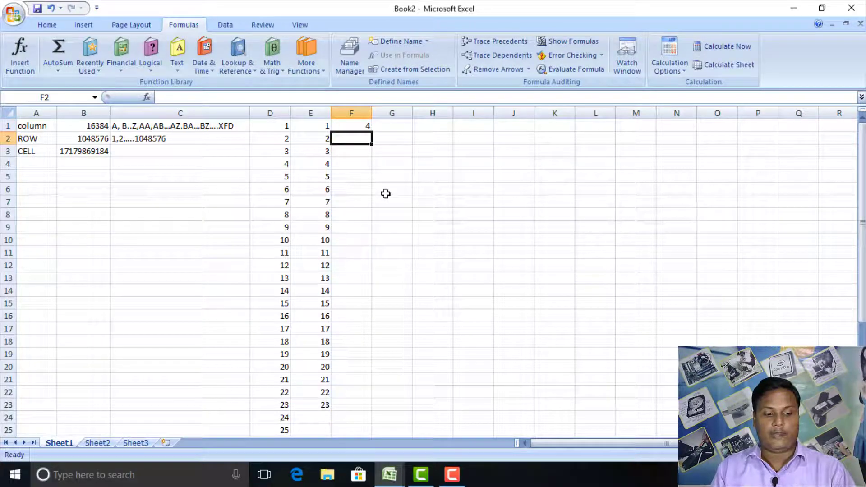
text(8)
click(363, 190)
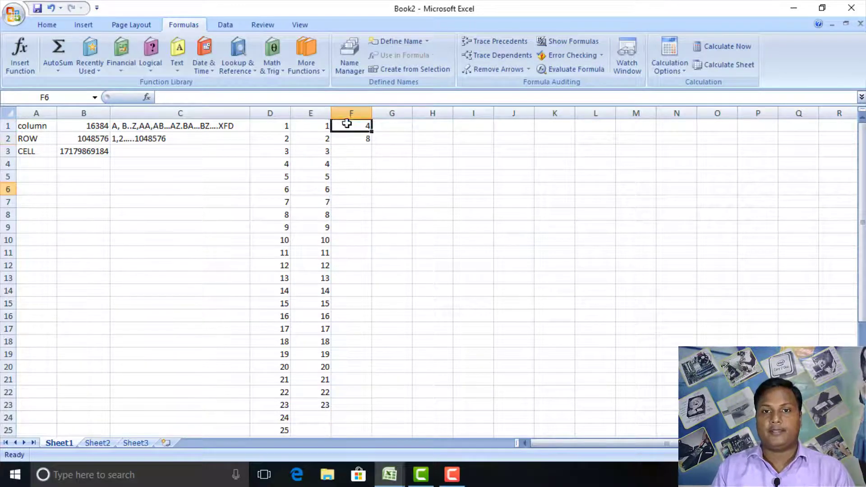
drag(345, 126, 363, 140)
drag(374, 147, 383, 401)
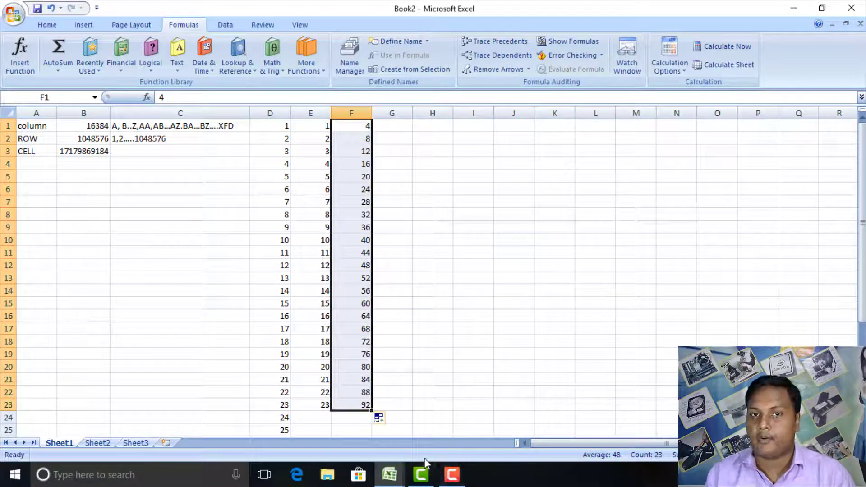
click(414, 199)
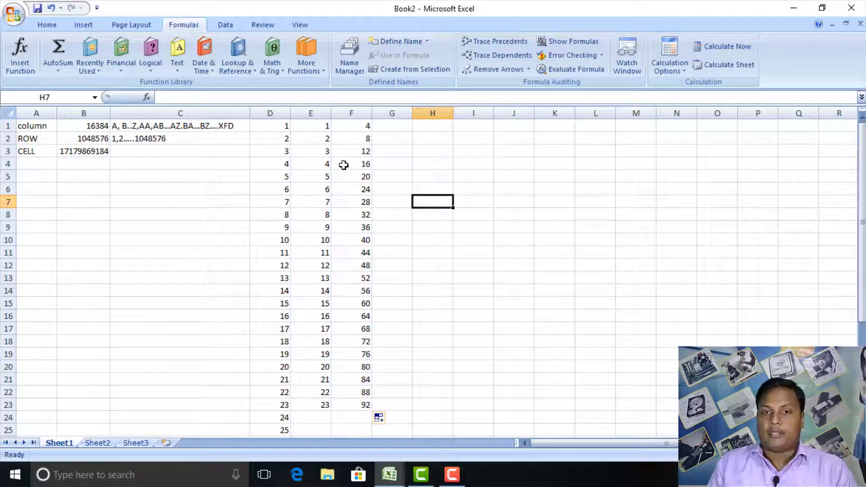
click(345, 190)
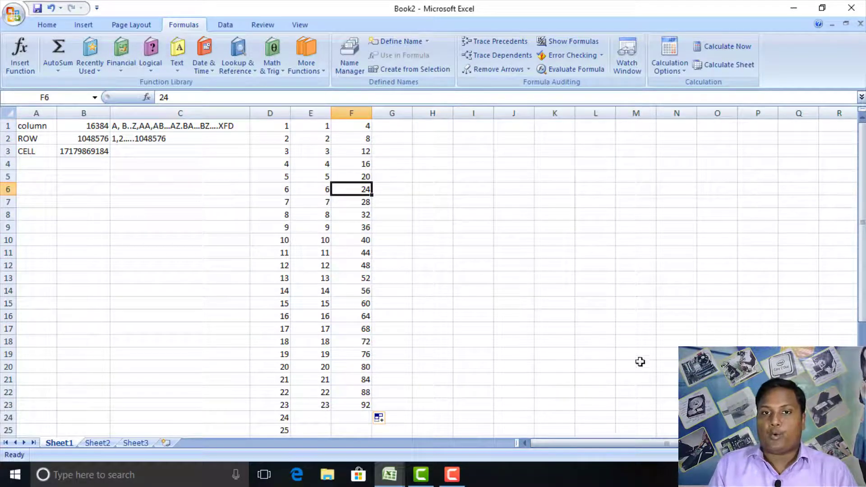
click(396, 218)
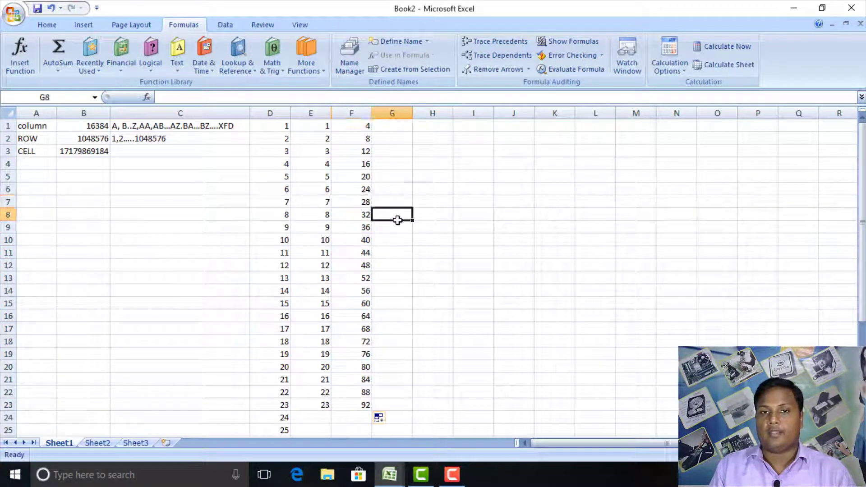
click(343, 179)
click(365, 255)
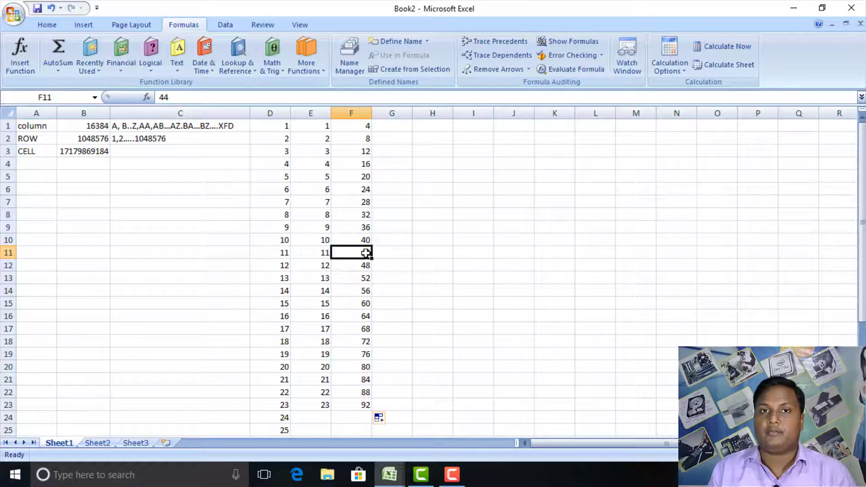
click(363, 165)
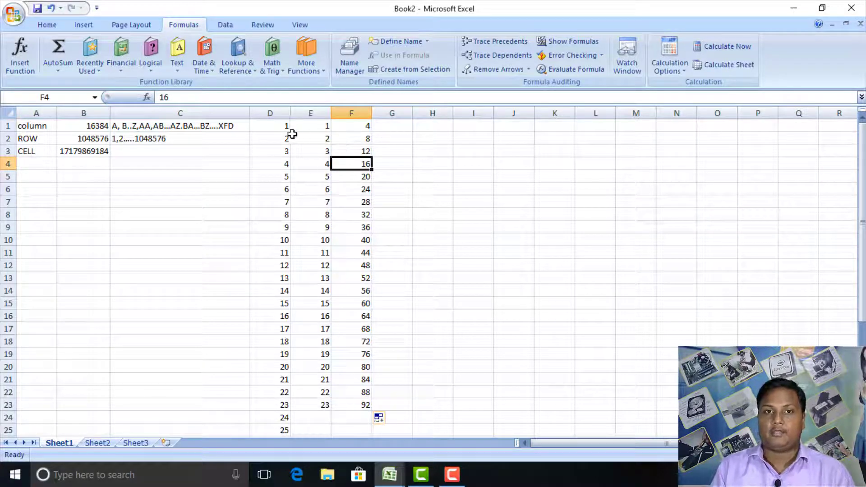
drag(277, 128, 434, 350)
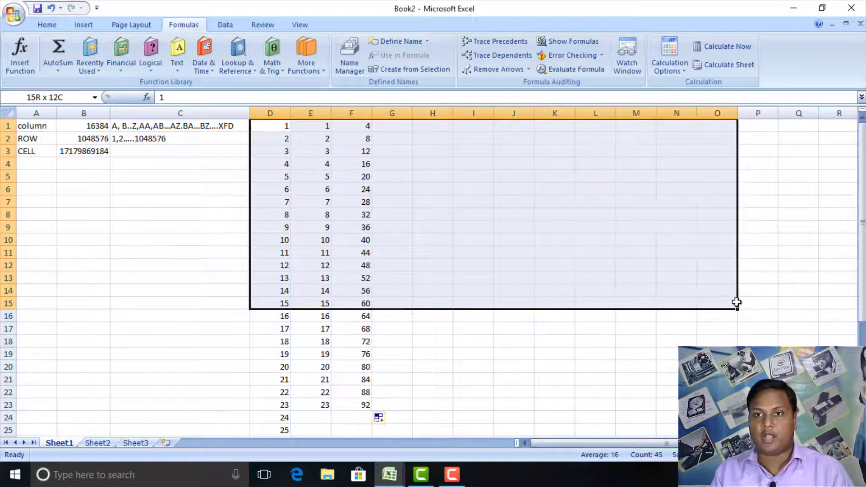
drag(434, 350, 637, 342)
mouse_move(268, 131)
mouse_down()
mouse_move(674, 294)
mouse_move(343, 417)
mouse_up()
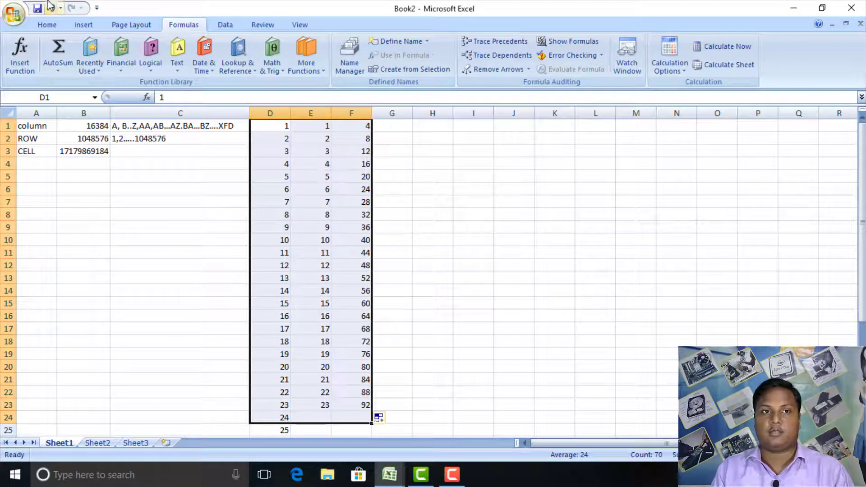
Give the selected D1:F24 number block a yellow fill and red font colour
click(49, 25)
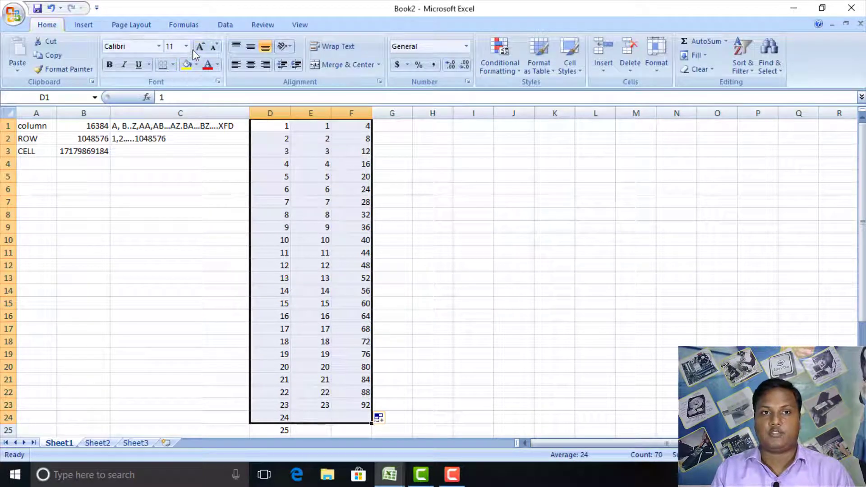
click(188, 65)
click(207, 64)
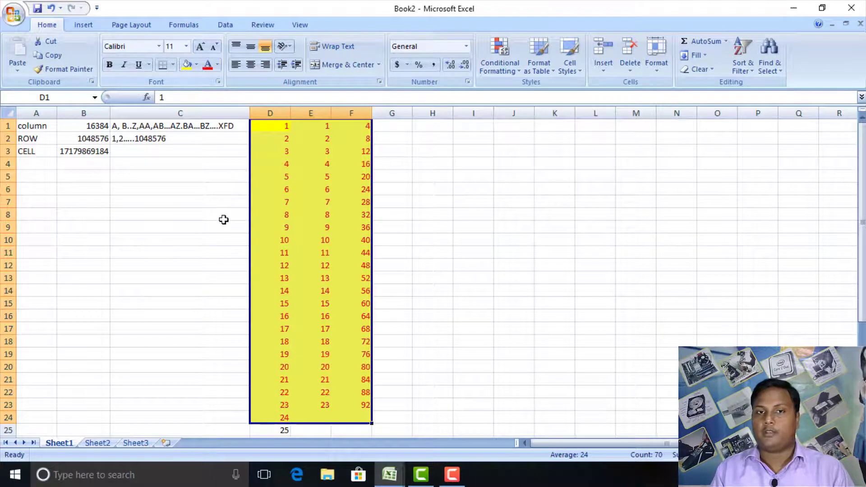
click(413, 242)
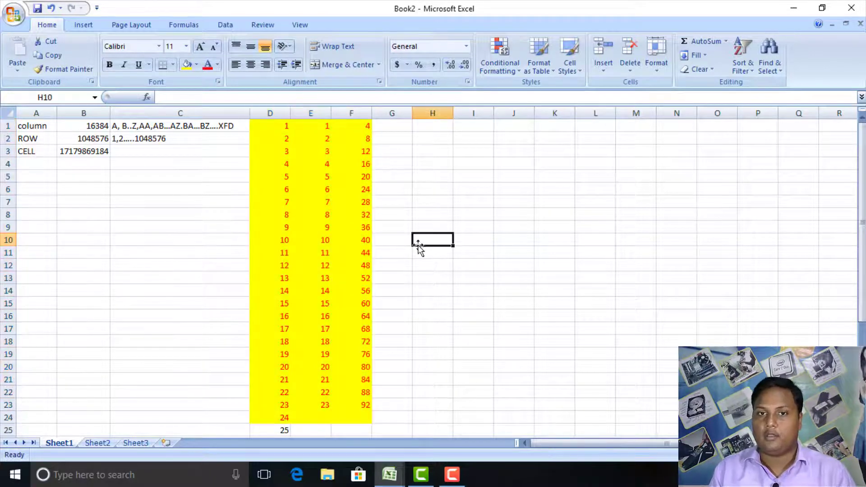
Select column F's values down to row 24, try moving them, then reselect cell F1
click(361, 127)
drag(361, 128, 359, 416)
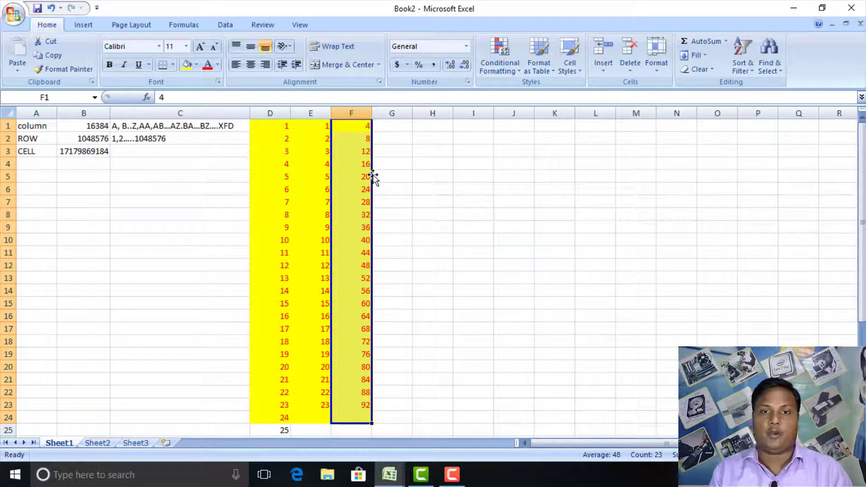
mouse_move(372, 177)
mouse_down()
mouse_move(402, 186)
mouse_move(720, 185)
mouse_move(563, 190)
mouse_move(359, 165)
mouse_up()
click(424, 201)
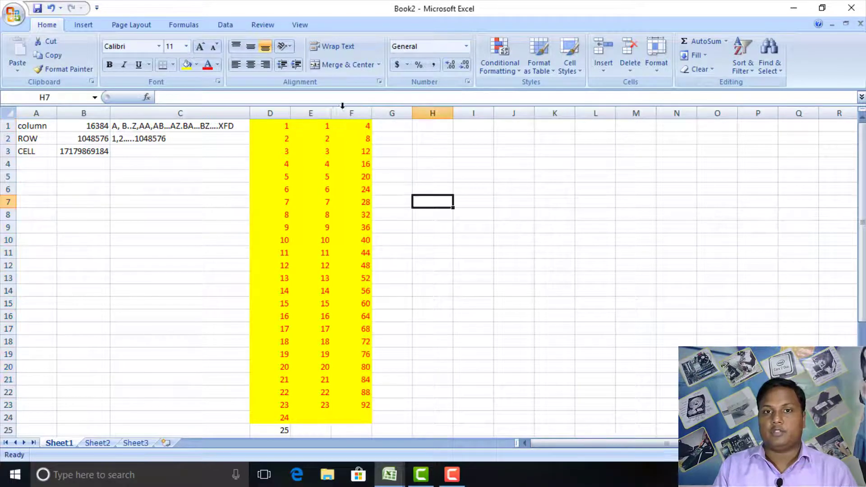
click(356, 128)
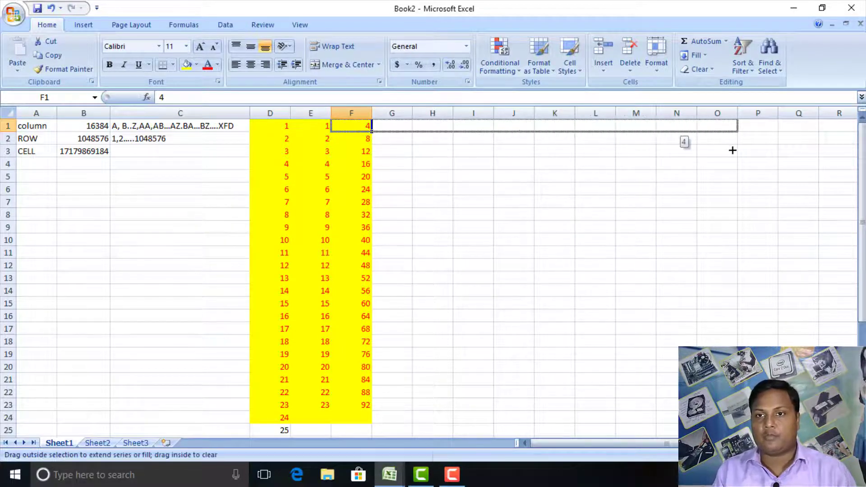
Extend F1 and F2 to column O as fill series: 5–13 in row 1, 9–17 in row 2
drag(373, 132, 730, 149)
click(744, 139)
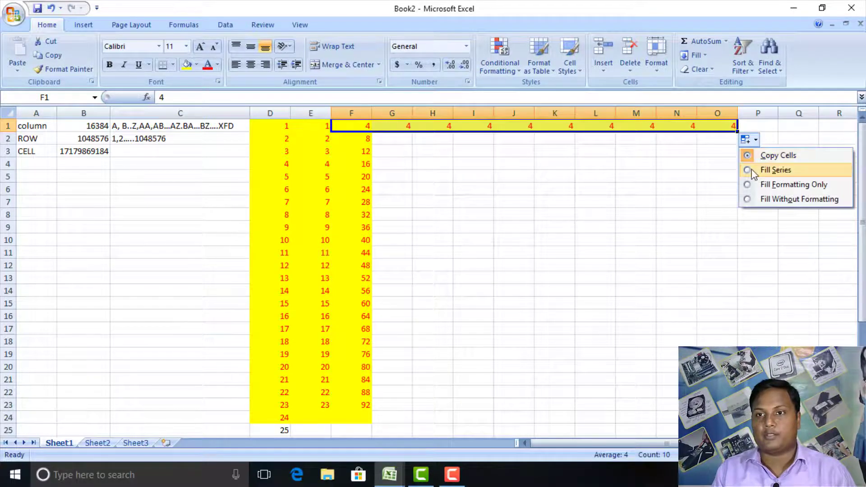
click(783, 169)
click(365, 143)
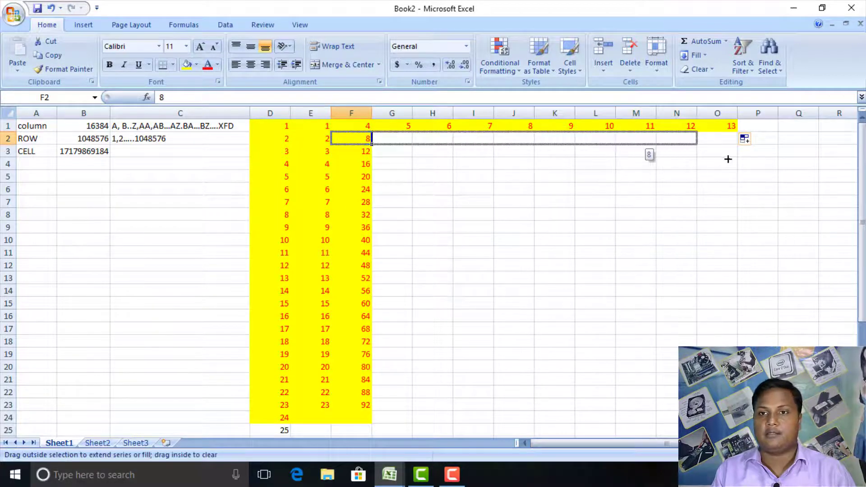
drag(373, 144, 740, 156)
click(747, 152)
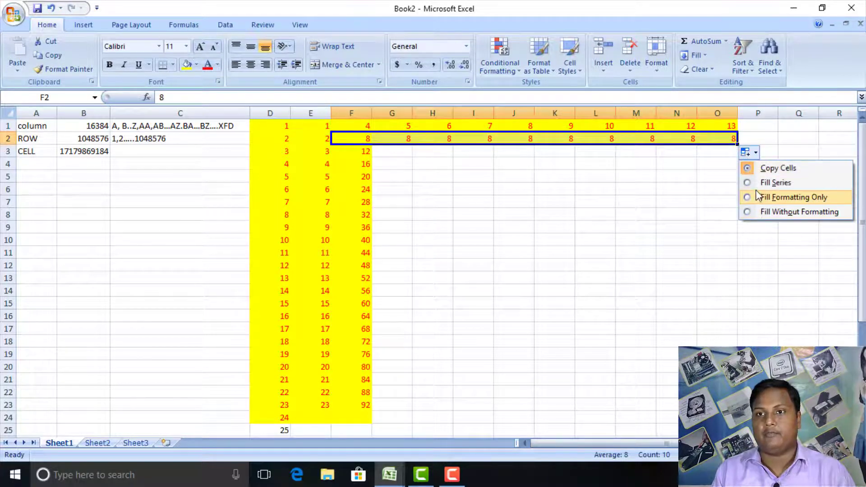
click(763, 182)
click(454, 203)
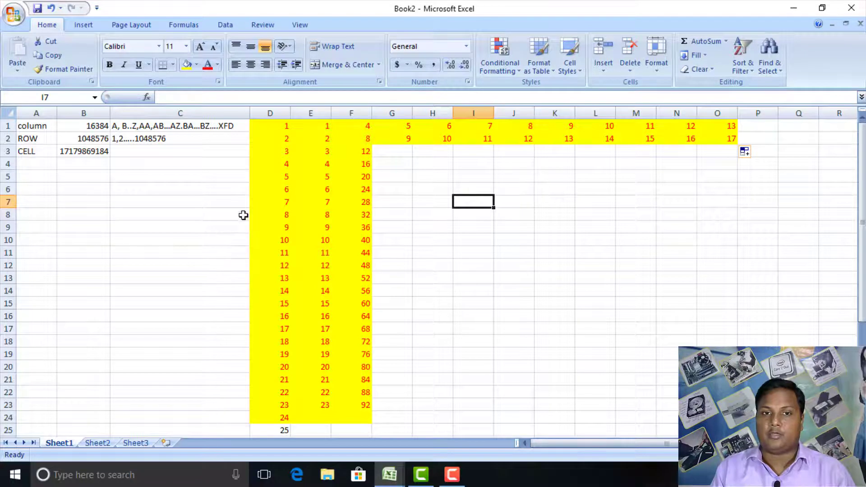
drag(246, 226, 397, 375)
click(582, 227)
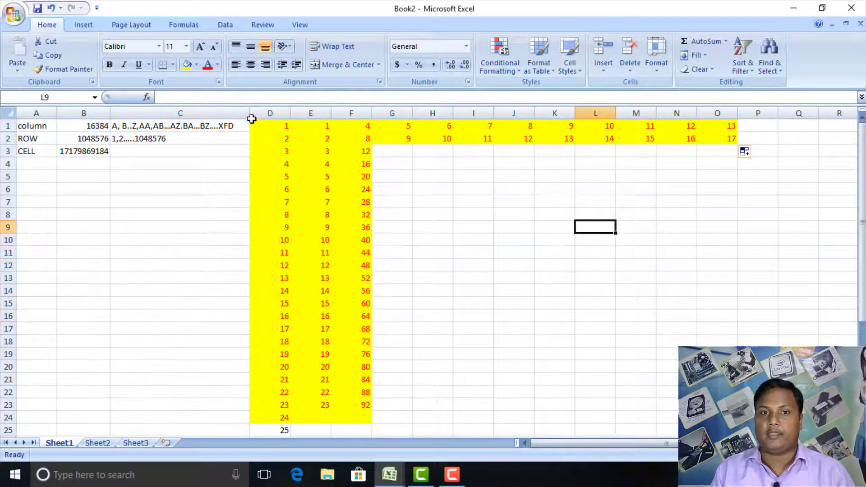
key(ctrl+z)
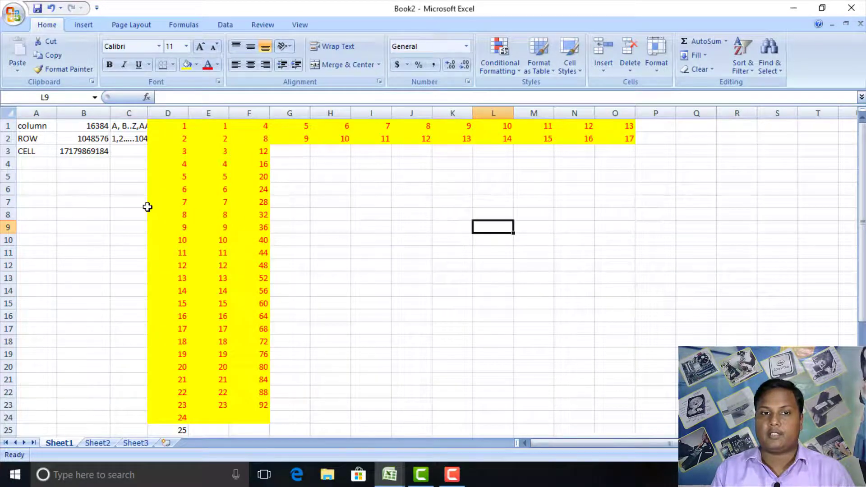
drag(148, 206, 277, 288)
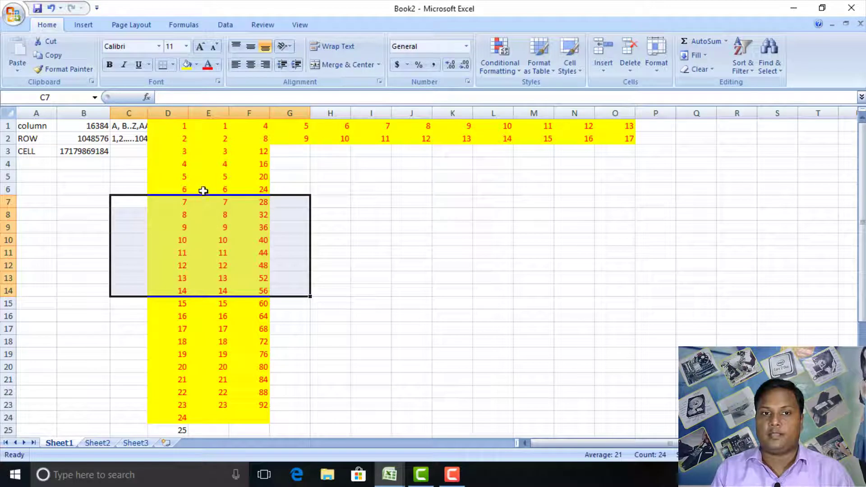
drag(204, 195, 610, 182)
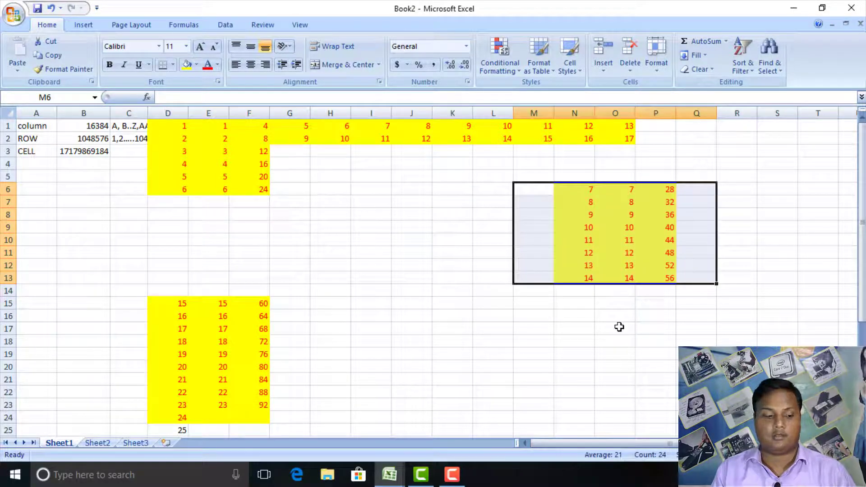
key(ctrl+z)
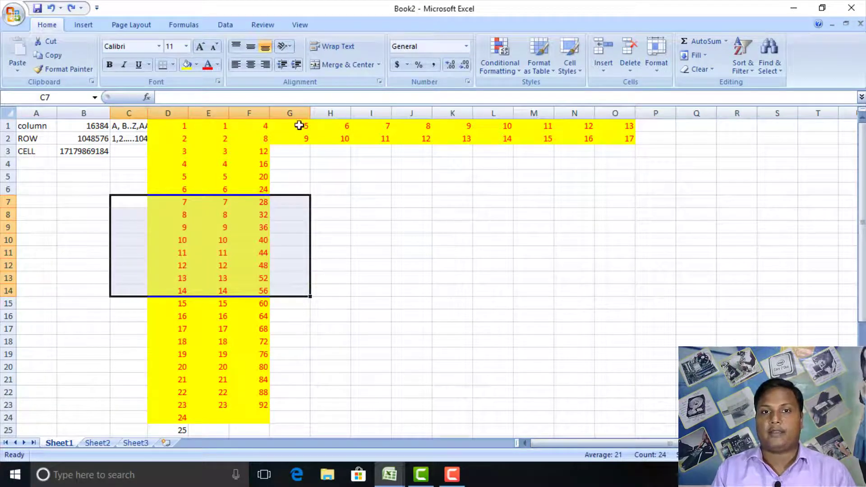
drag(298, 127, 298, 366)
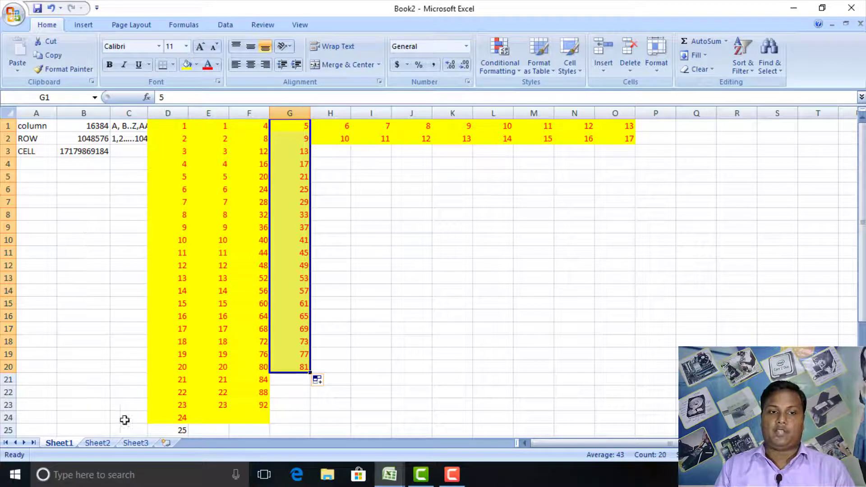
On Sheet2, fill A1:B22 with repeating SUN-style and full day names, widening column B
click(95, 443)
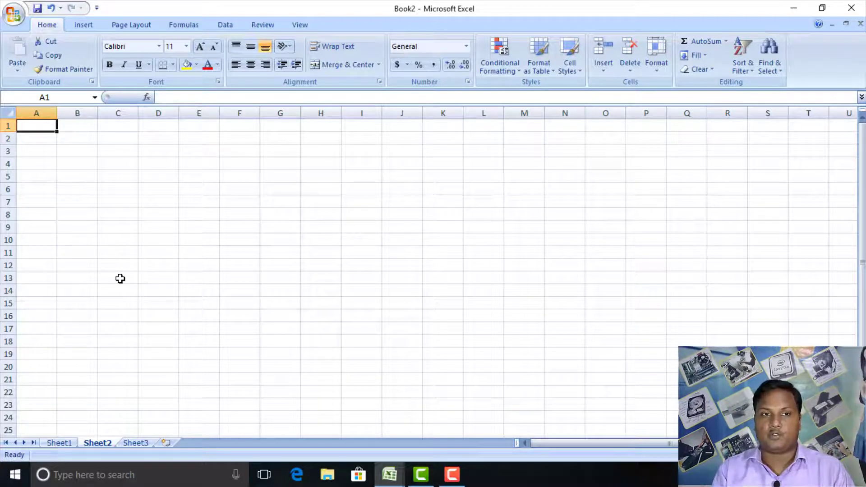
text(SU)
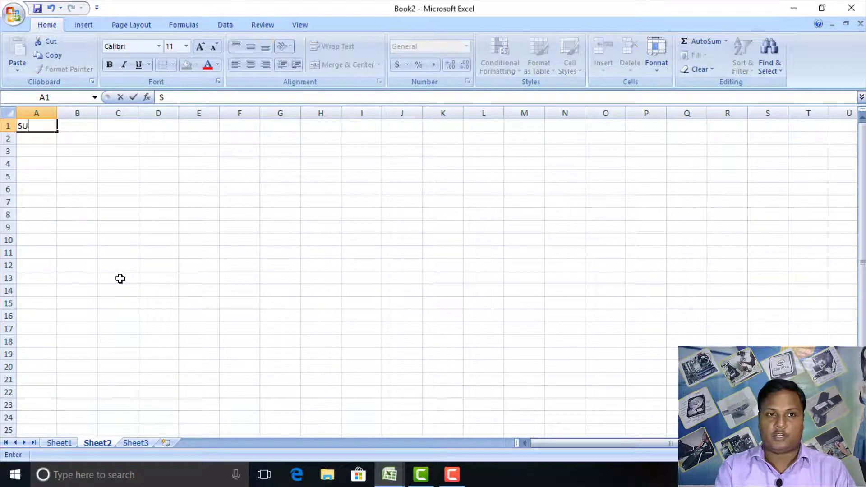
text(N)
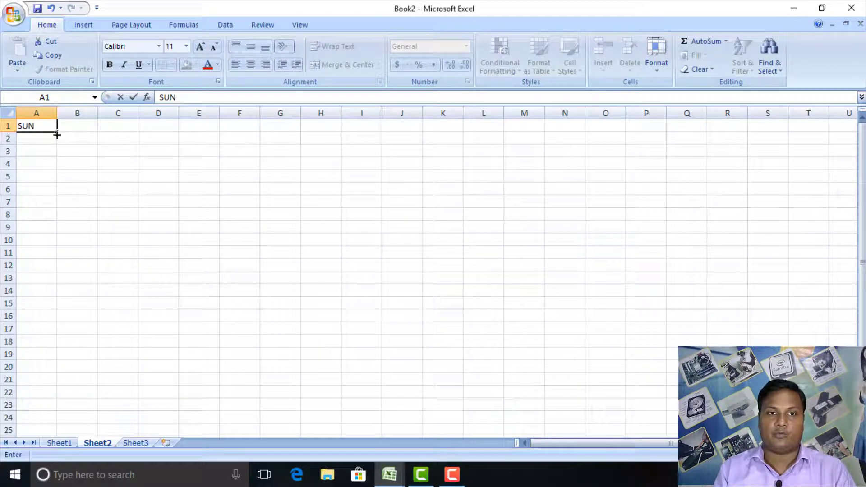
drag(57, 134, 57, 397)
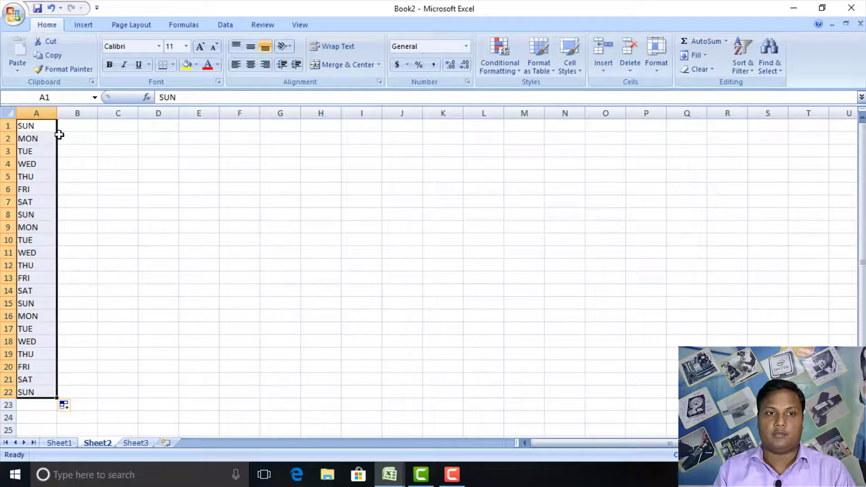
click(69, 125)
text(SUNDAY)
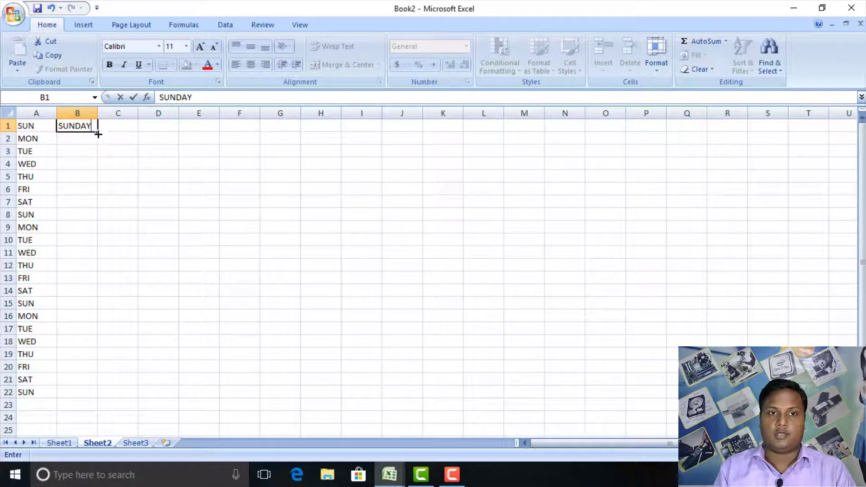
drag(97, 134, 96, 397)
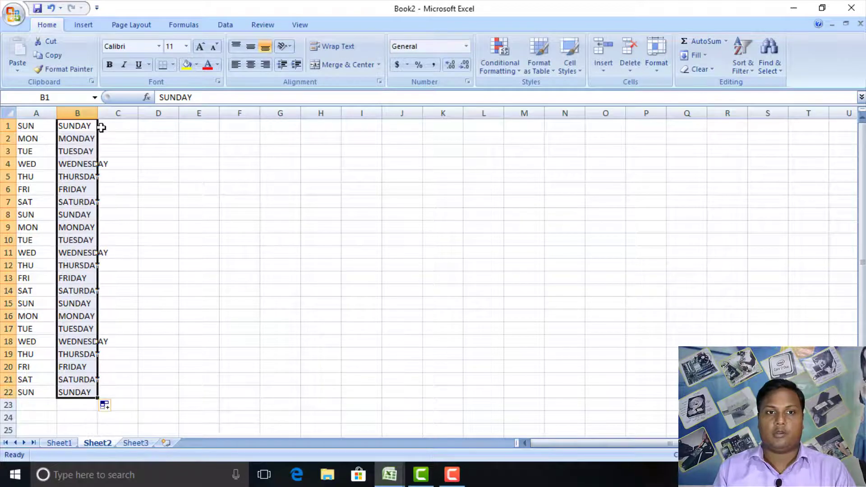
double_click(98, 112)
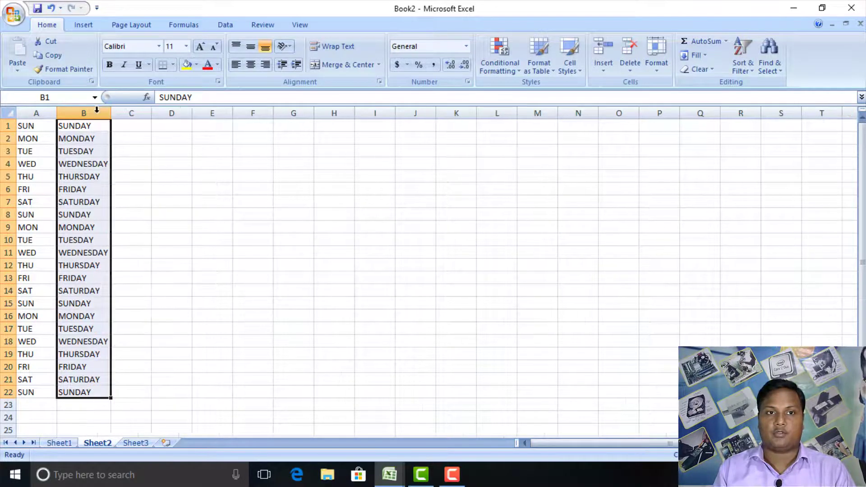
Fill C1:D22 with short and full (JANUARY) month names, autofitting column D
click(123, 127)
text(JAN)
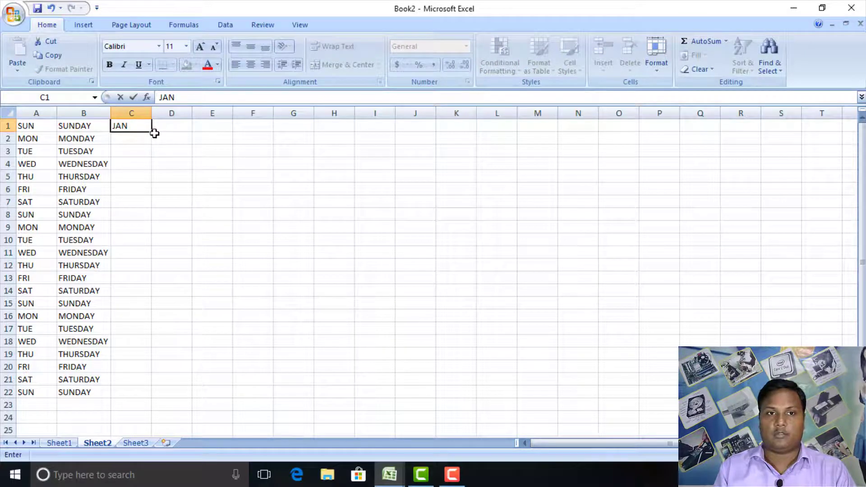
drag(151, 134, 117, 393)
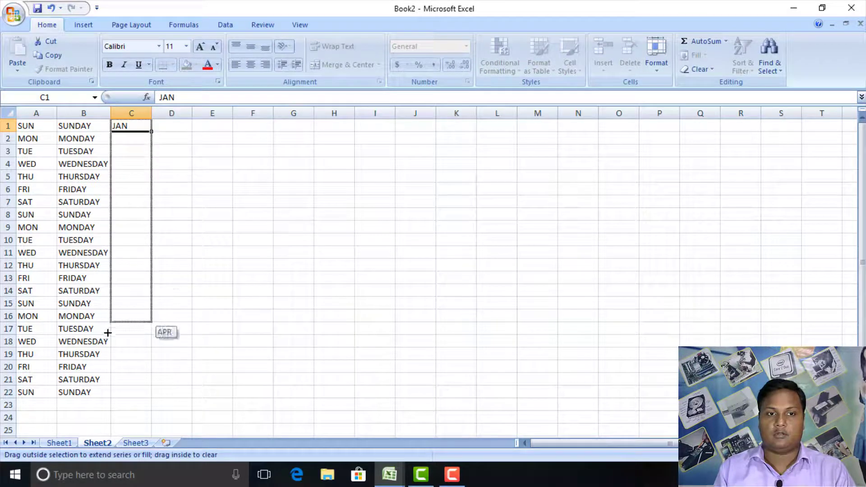
click(175, 126)
text(JANUA)
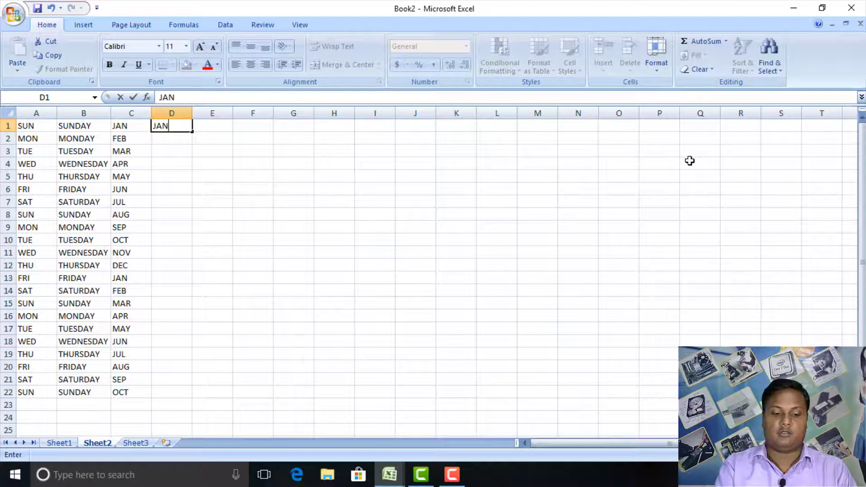
text(RY)
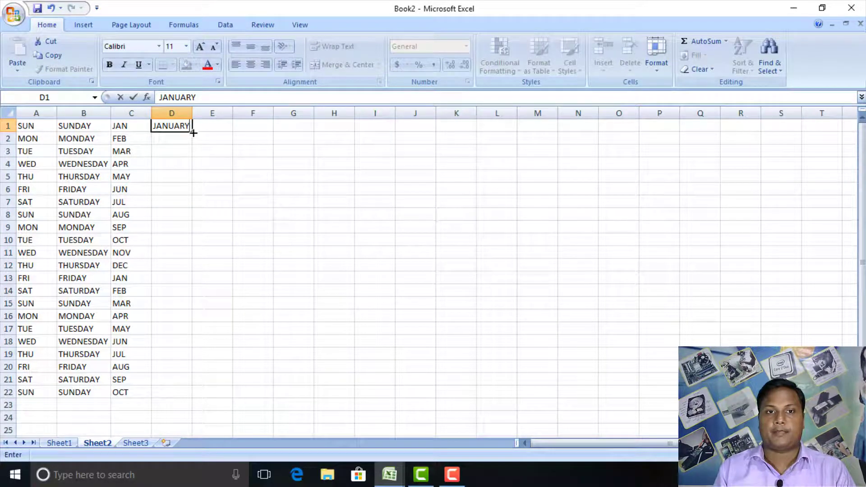
drag(193, 133, 192, 401)
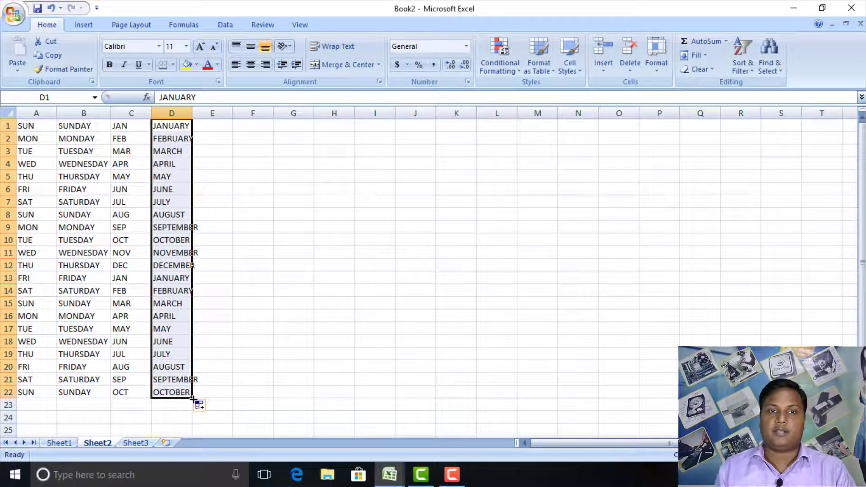
double_click(193, 112)
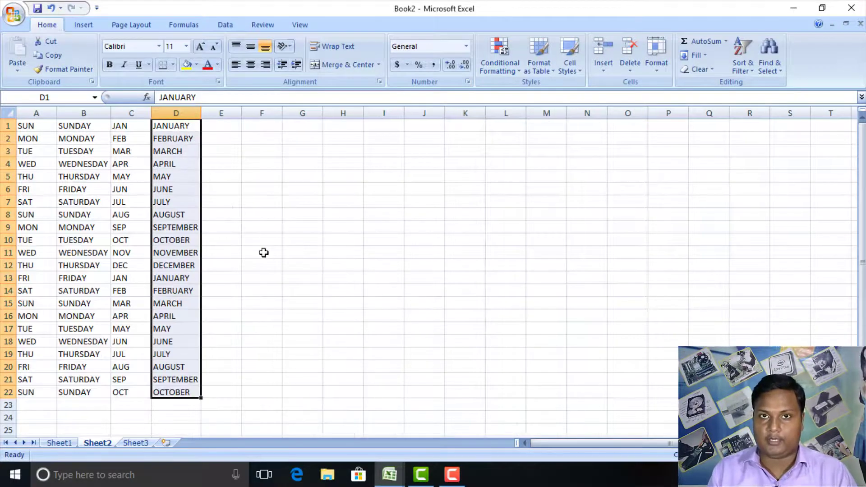
click(271, 255)
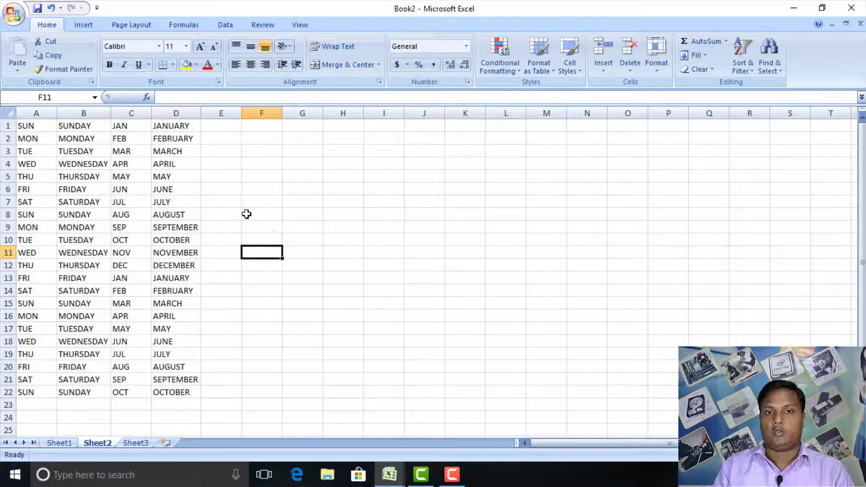
Enter 10 in E1 and 20 in E2, then fill the series down to 220 in E22
click(238, 125)
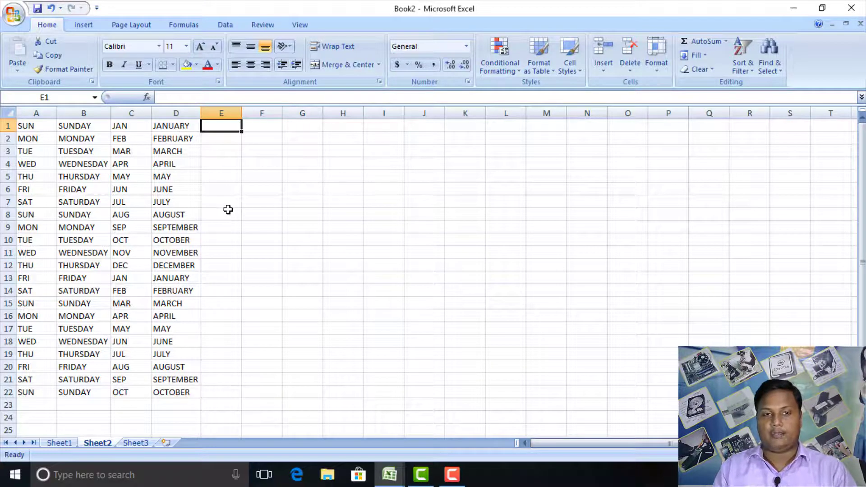
text(54)
click(233, 159)
click(234, 125)
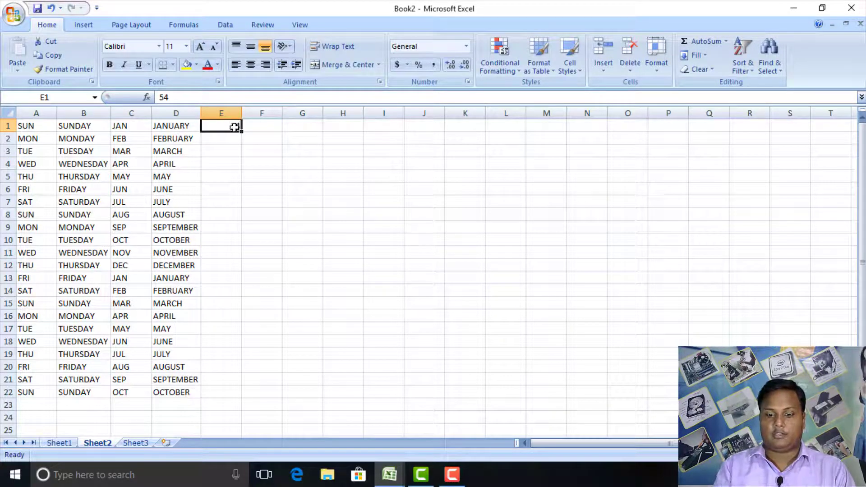
key(BackSpace)
text(10)
click(212, 138)
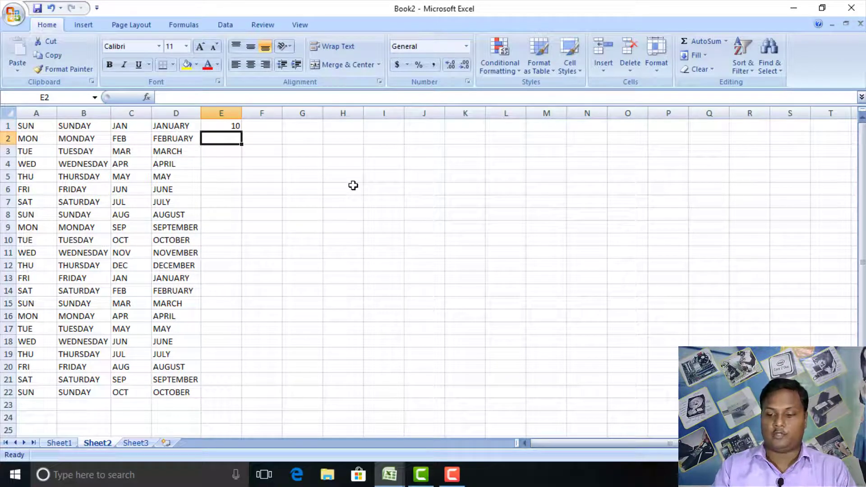
text(2)
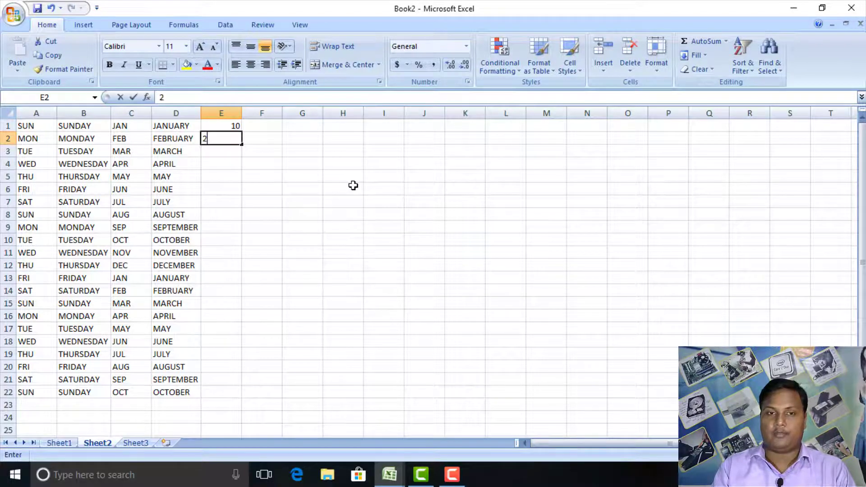
text(0)
click(186, 174)
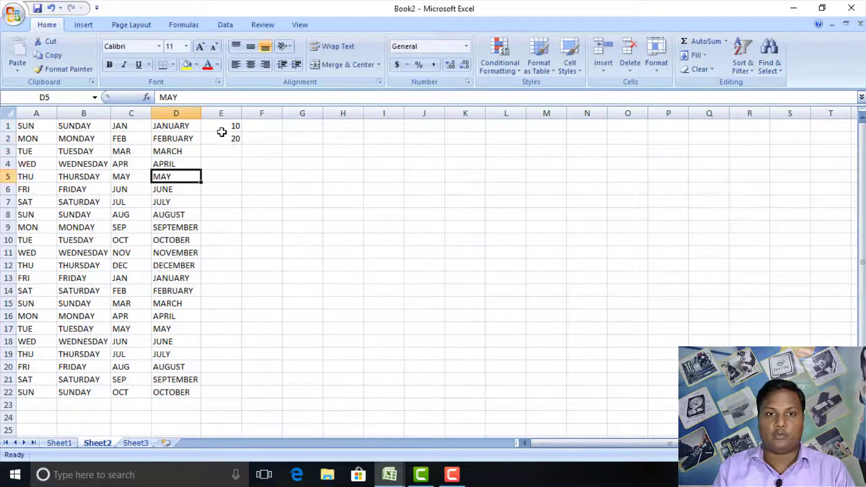
drag(226, 126, 243, 397)
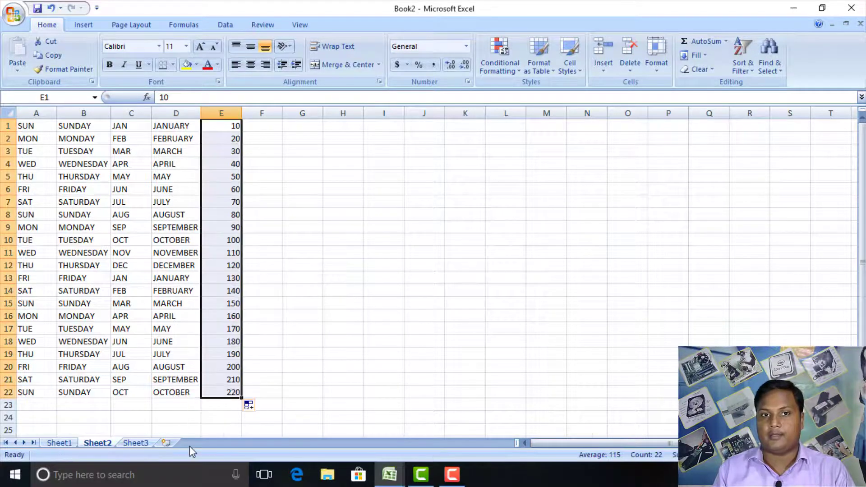
click(264, 126)
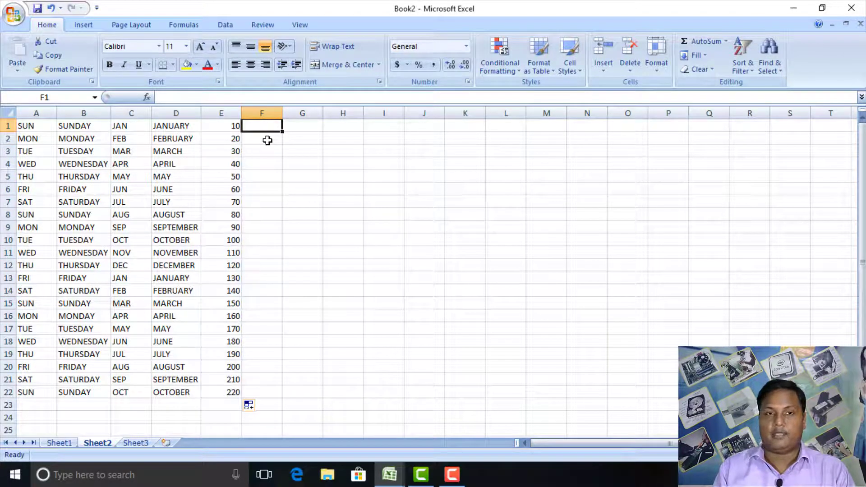
Fill row 1 from E1's 10 across to column P as the series 11–21
click(233, 127)
click(268, 127)
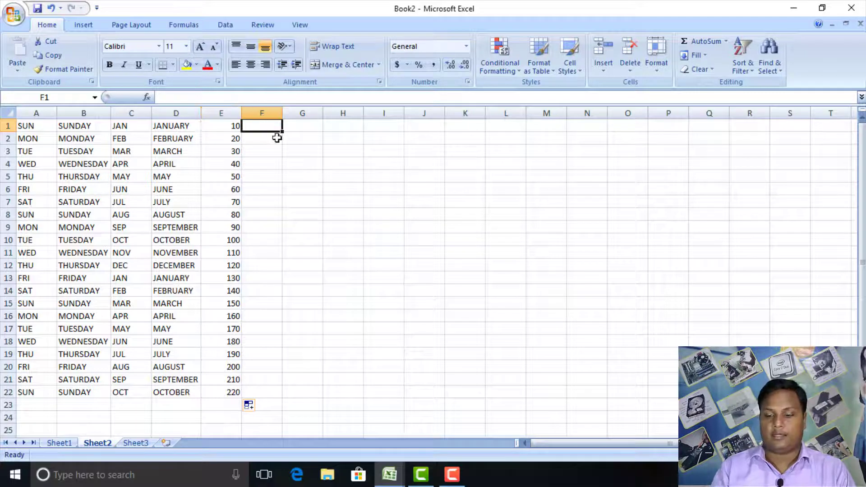
text(12)
key(BackSpace)
key(BackSpace)
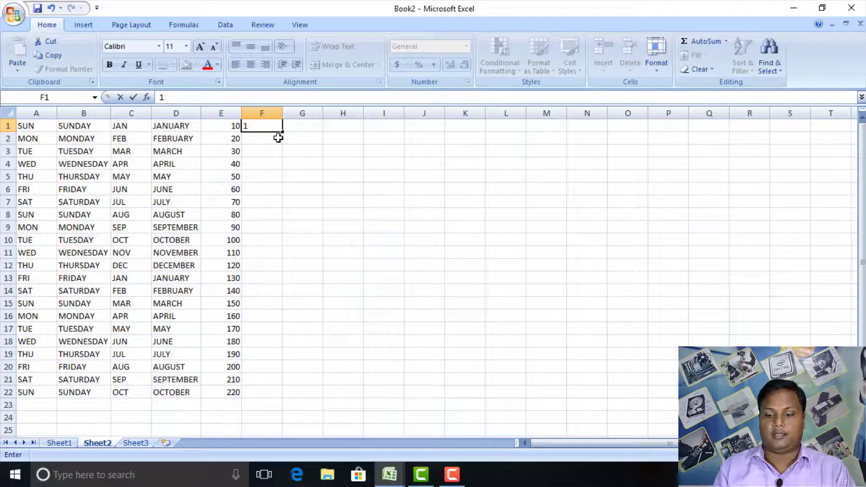
click(237, 130)
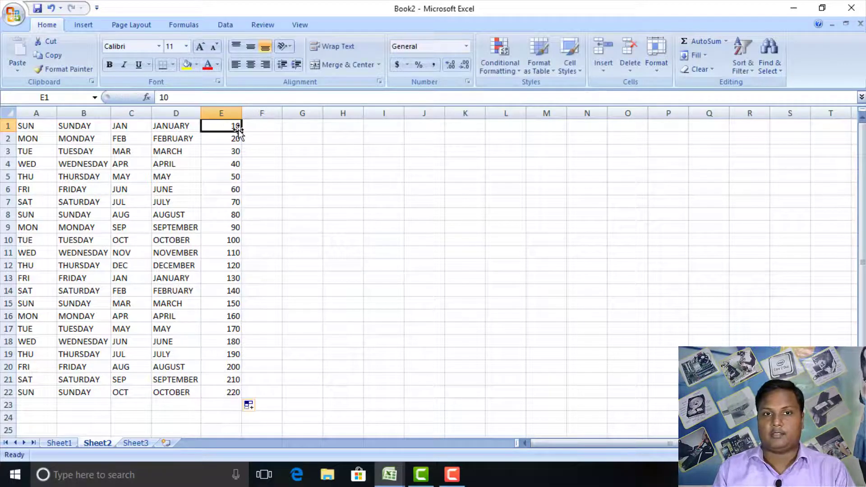
drag(241, 131, 688, 134)
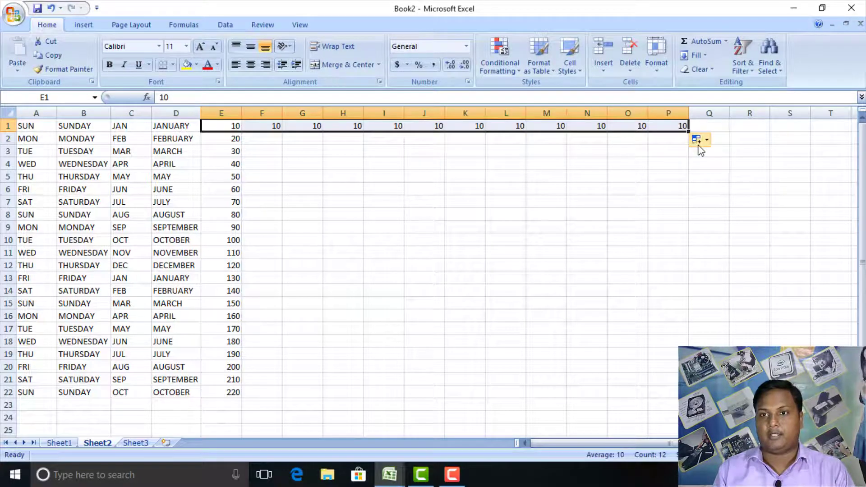
click(698, 141)
click(717, 169)
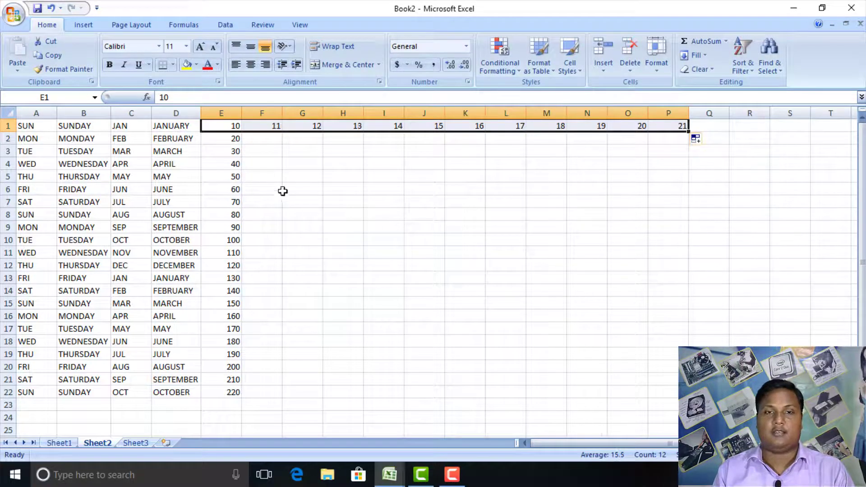
Enter 22 in F2, extend row 2 across to P, then fill F1:P2 down to row 22
click(230, 140)
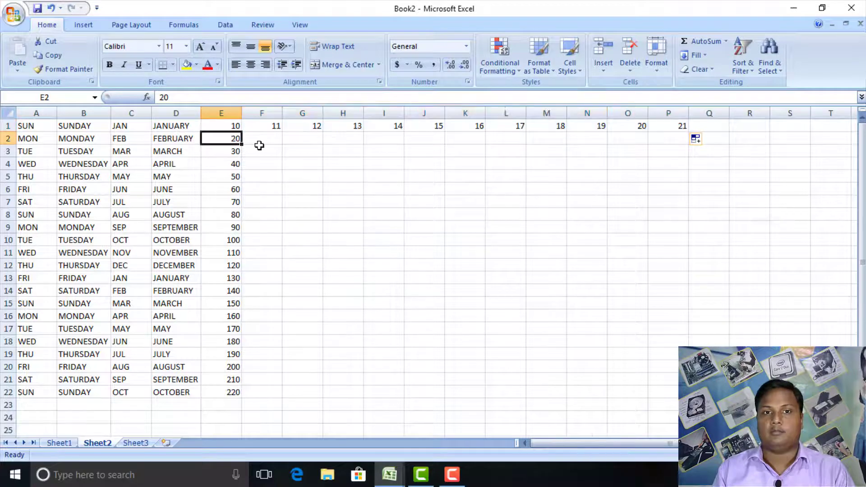
click(263, 139)
text(22)
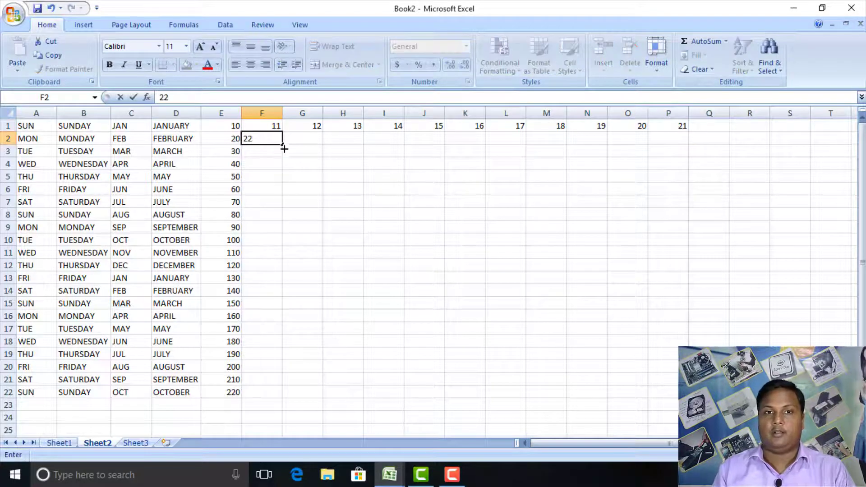
click(281, 187)
drag(235, 138, 692, 185)
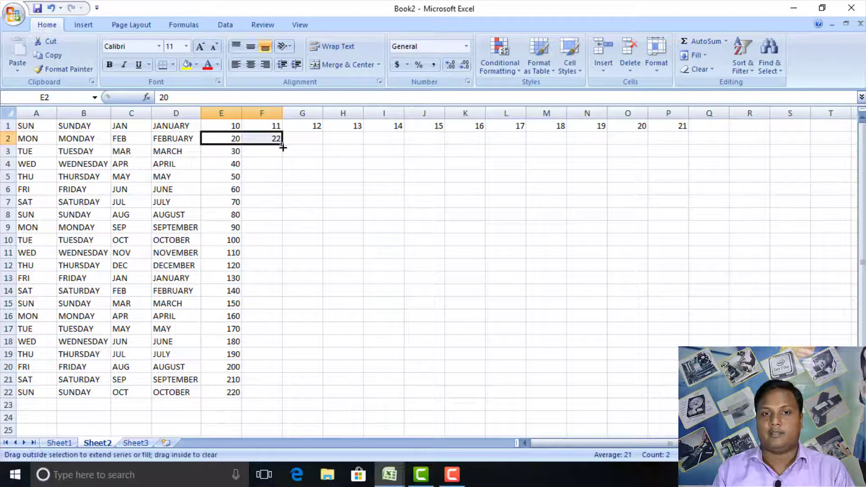
click(299, 247)
mouse_move(274, 125)
mouse_down()
mouse_move(602, 127)
mouse_move(706, 139)
mouse_move(730, 398)
mouse_move(631, 399)
mouse_up()
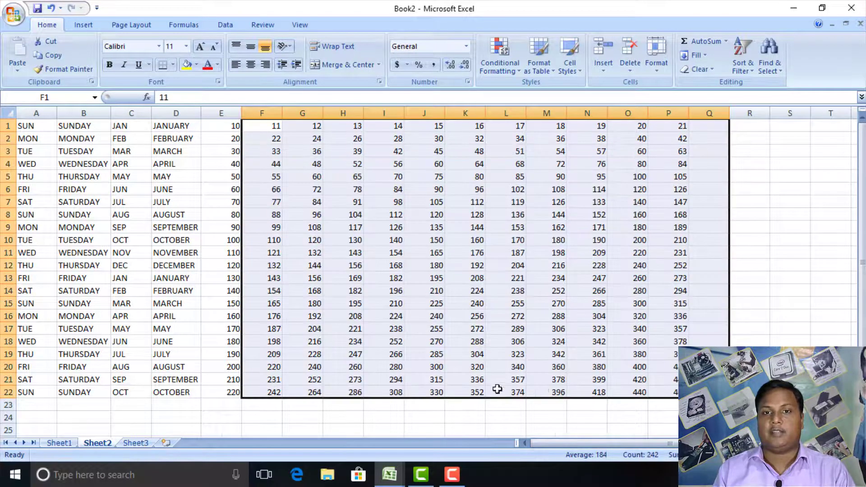
click(428, 429)
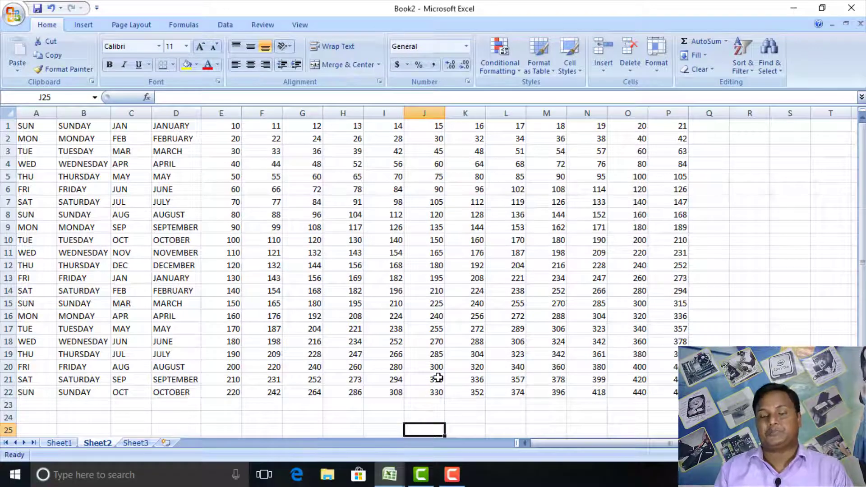
Enter a formula in G24 adding E9+H8+L10+G13+E16, giving 680
scroll(405, 300, down, 3)
scroll(405, 300, down, 1)
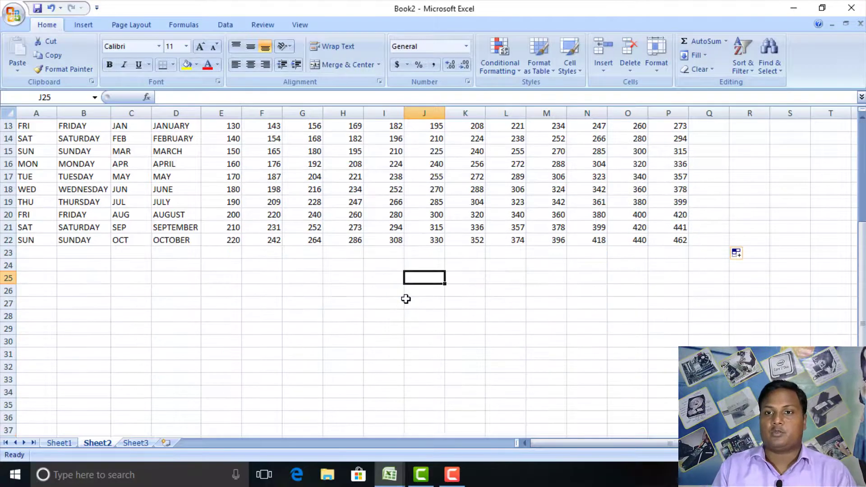
scroll(405, 300, up, 4)
scroll(405, 300, down, 2)
scroll(406, 299, up, 2)
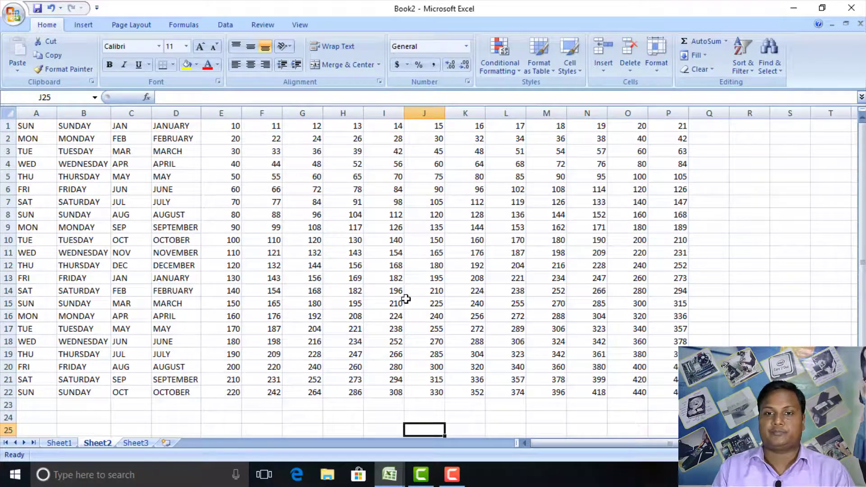
scroll(406, 299, down, 1)
scroll(348, 391, up, 1)
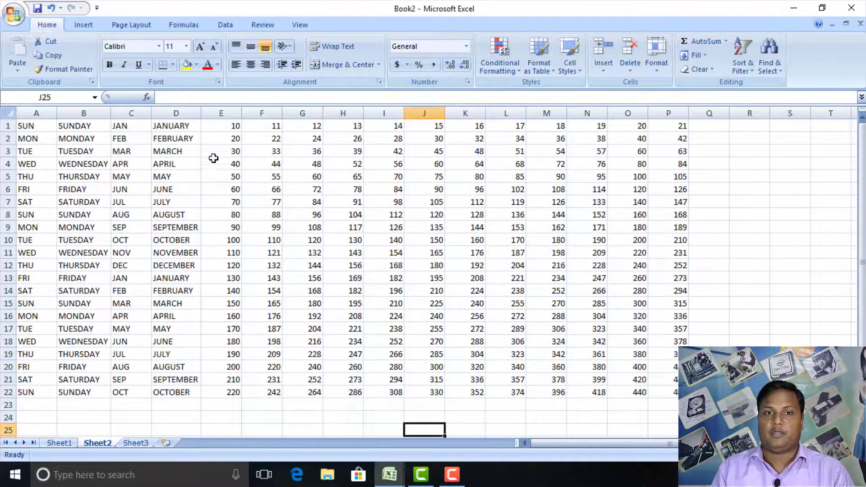
click(293, 428)
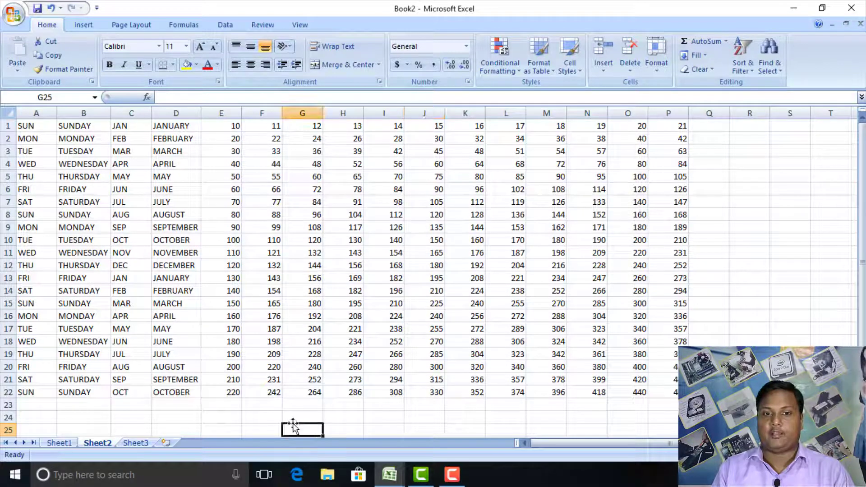
click(300, 417)
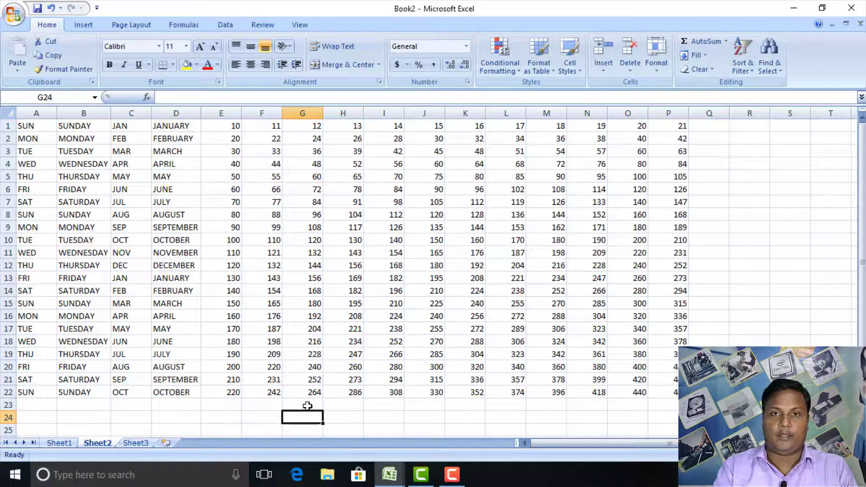
text(=()
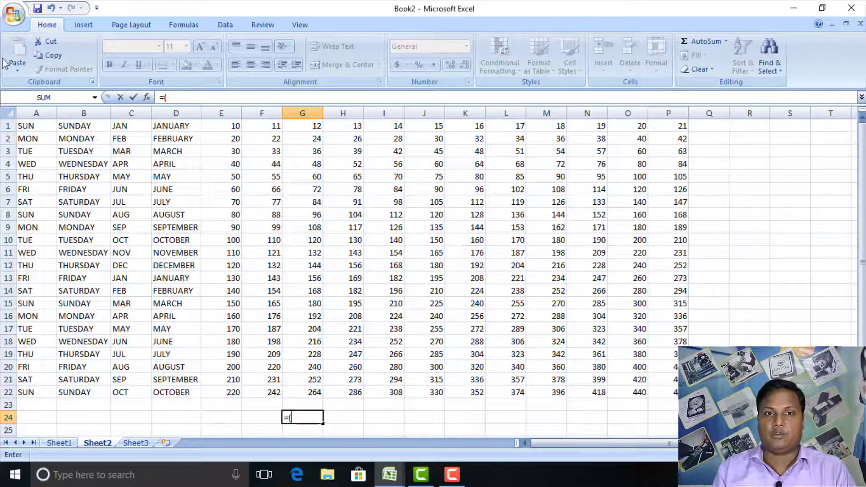
click(241, 225)
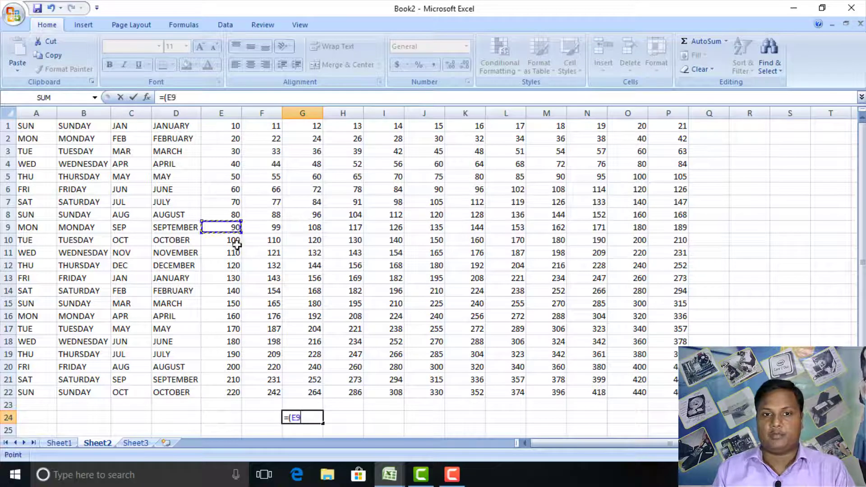
text(+)
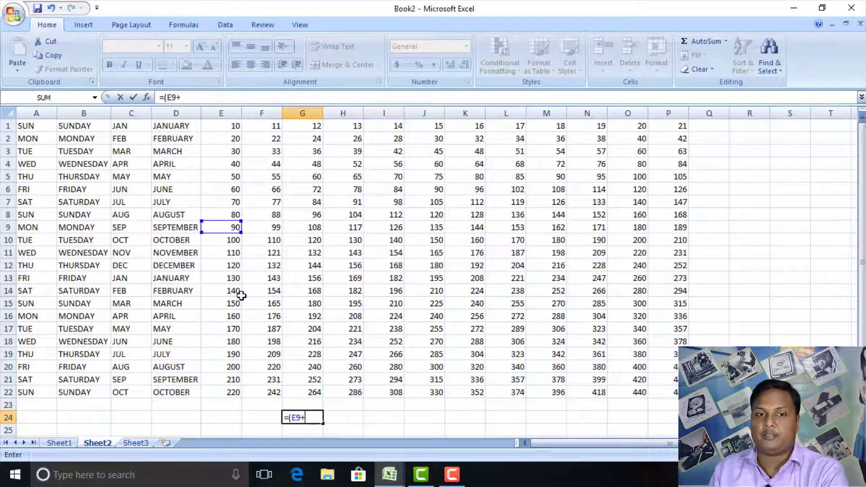
click(361, 216)
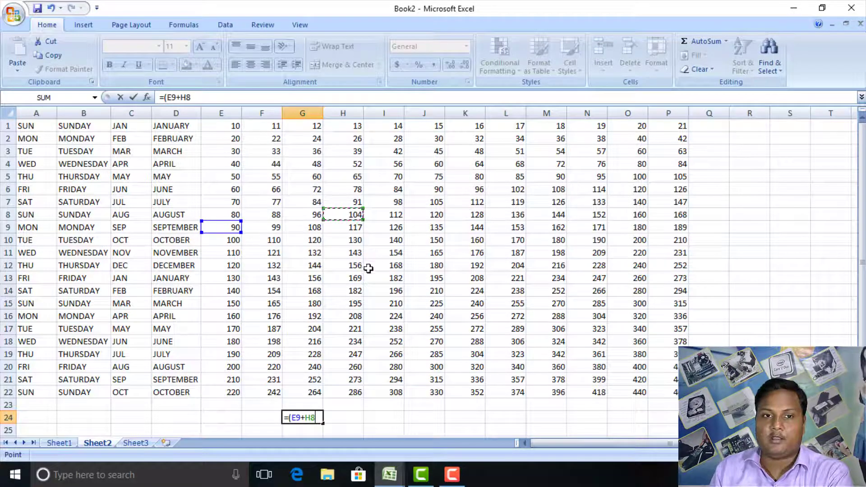
text(+)
click(518, 242)
text(+)
click(313, 282)
text(+)
click(239, 315)
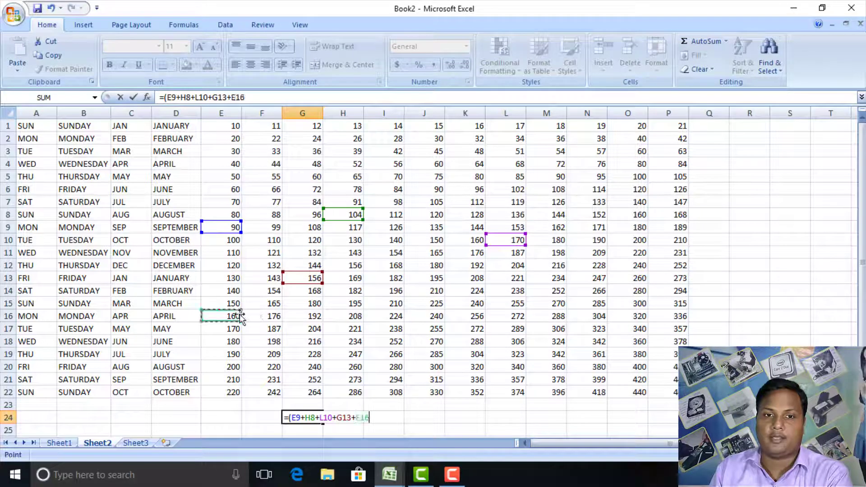
text())
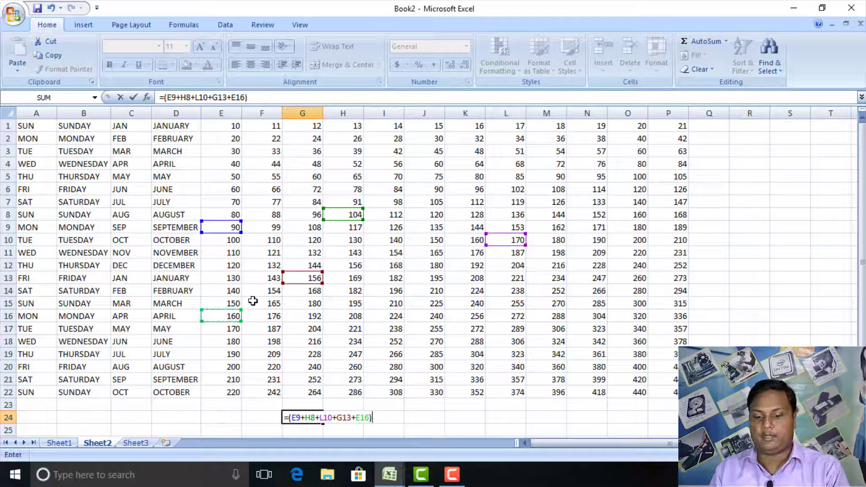
key(Return)
click(377, 419)
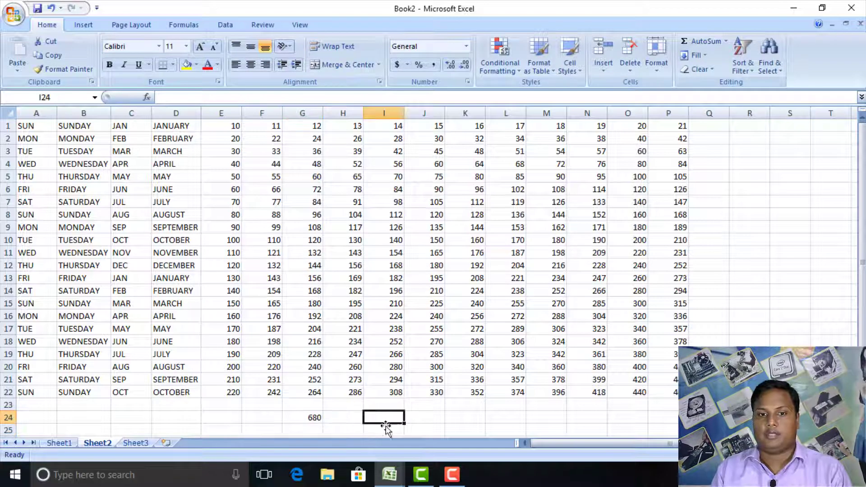
Enter =SUM(H5,I9,M13,G17,E13) in I24, giving 759
text(=)
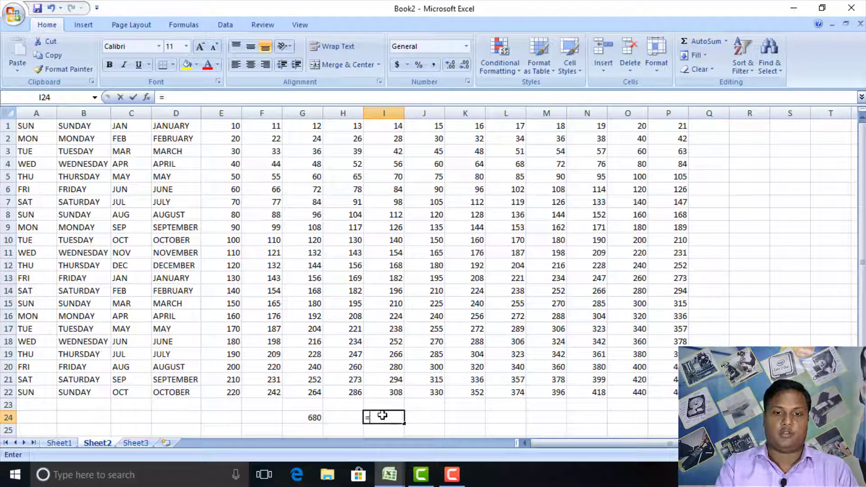
text(SU)
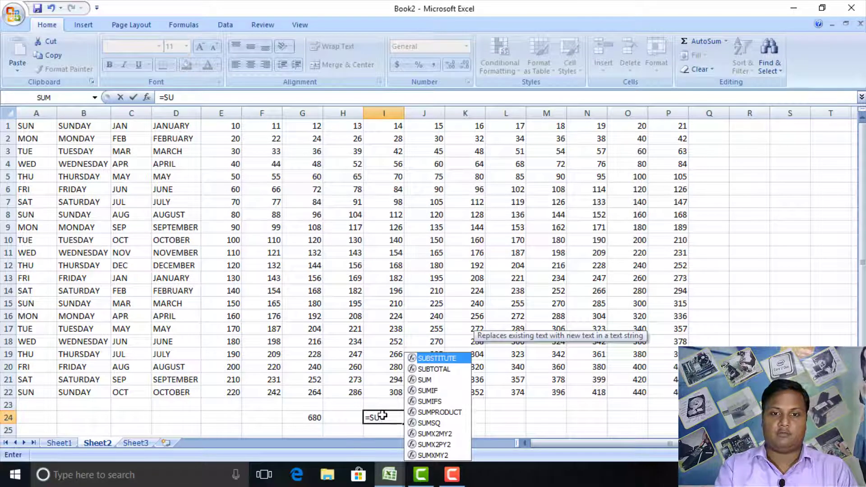
text(M()
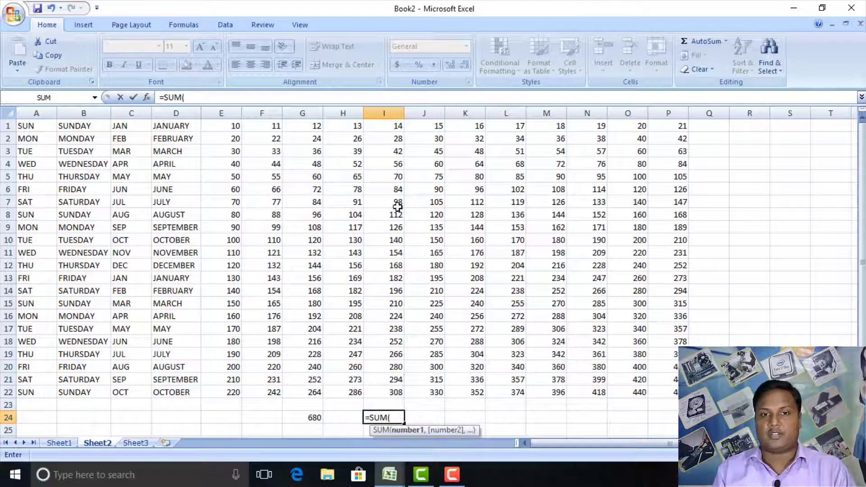
click(327, 179)
text(,)
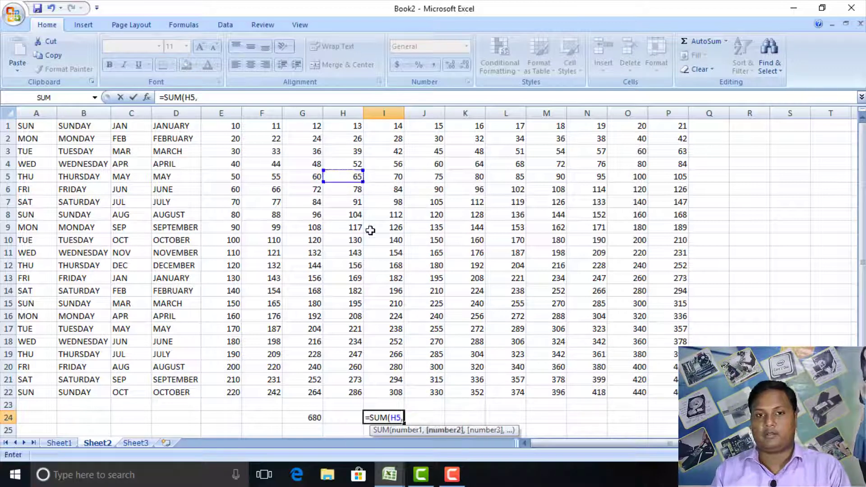
click(384, 227)
text(,)
click(546, 277)
text(,)
click(306, 324)
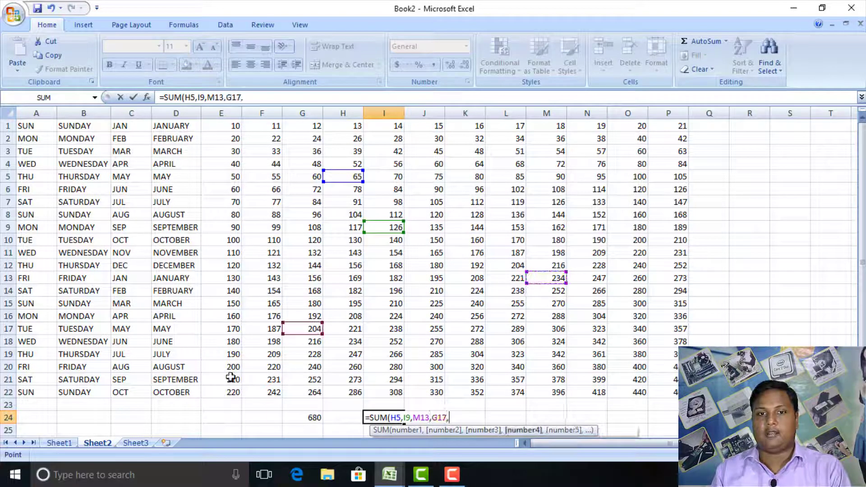
text(,)
click(225, 278)
key(Return)
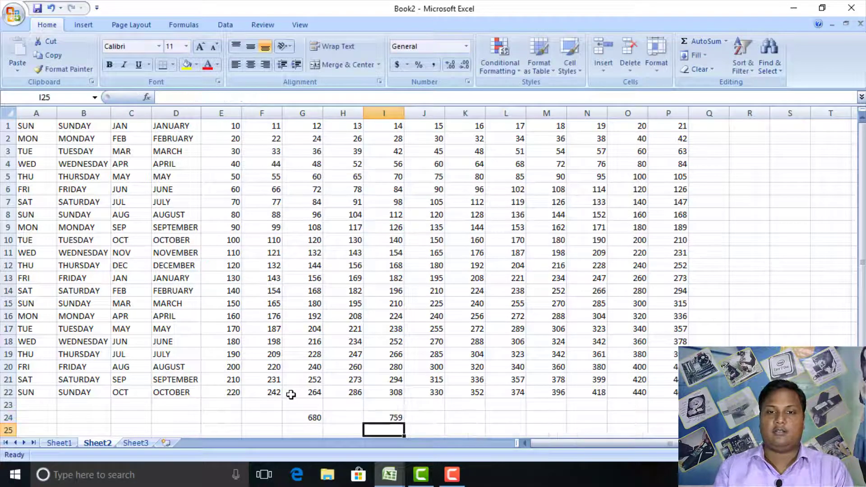
Enter =SUM(K5:P14) in J24, giving 10545
click(443, 419)
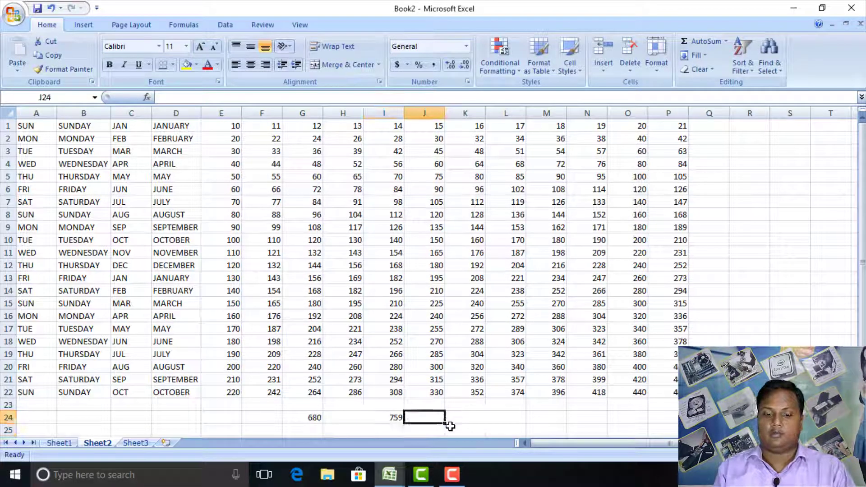
text(=SU)
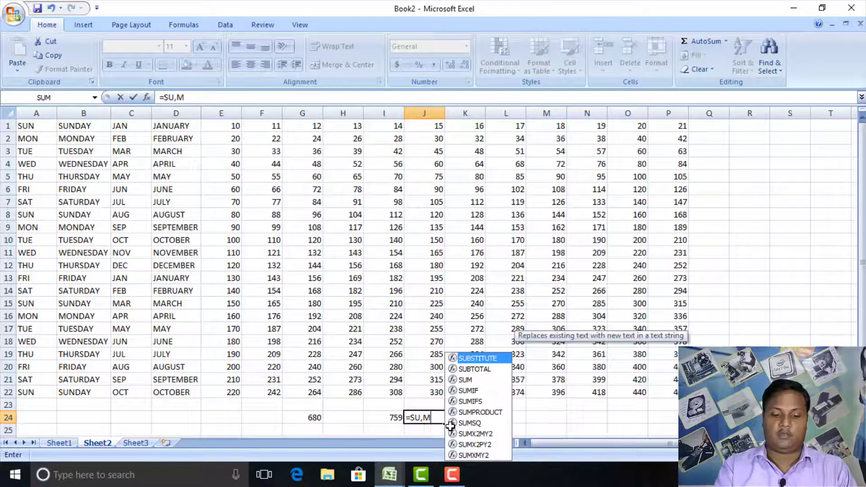
text(,M)
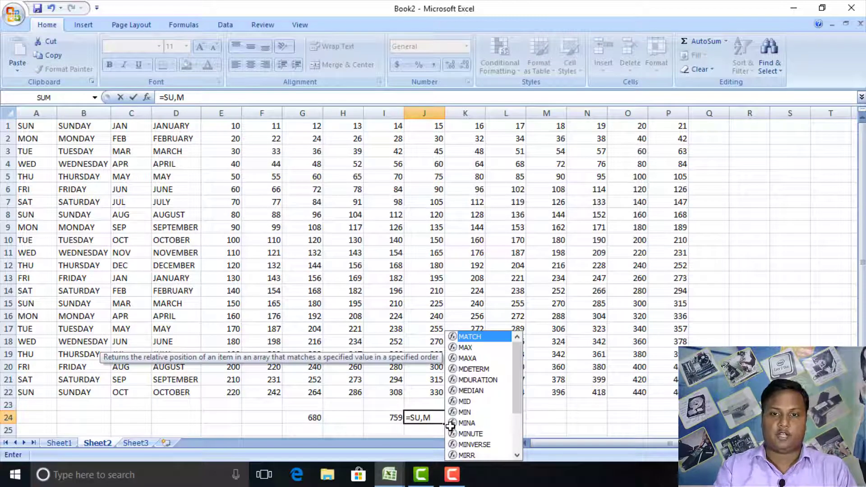
key(BackSpace)
key(BackSpace)
text(M()
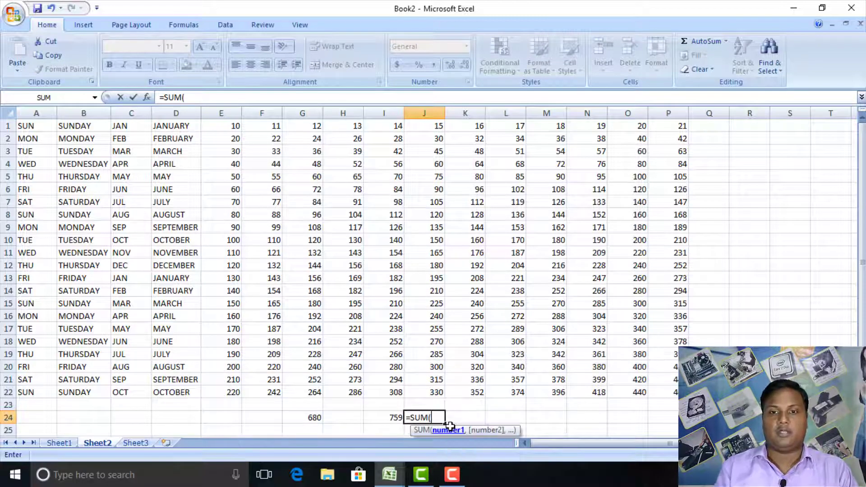
mouse_move(474, 177)
mouse_down()
mouse_move(576, 281)
mouse_move(655, 287)
mouse_up()
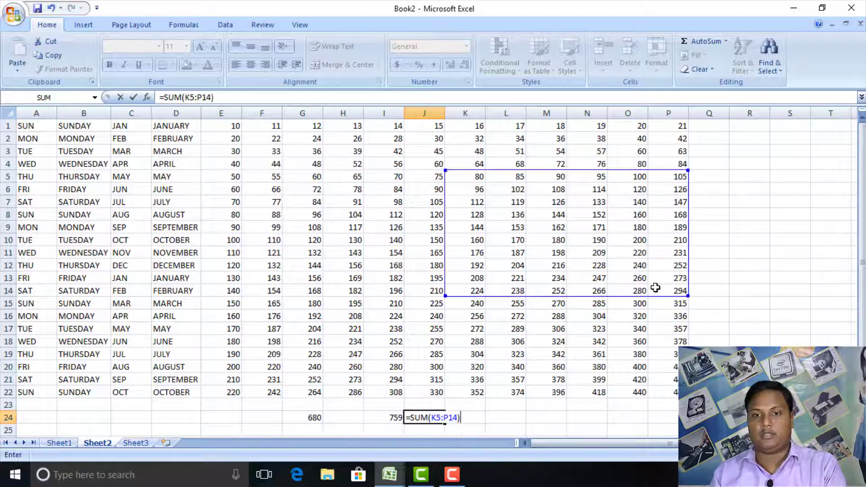
key(Return)
Enter a formula in L24 adding N12+J15+F13, giving 596
click(487, 417)
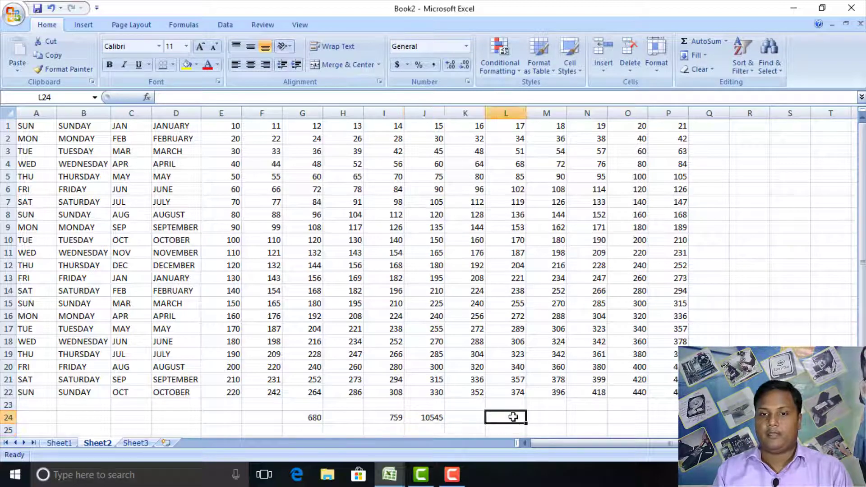
text(=()
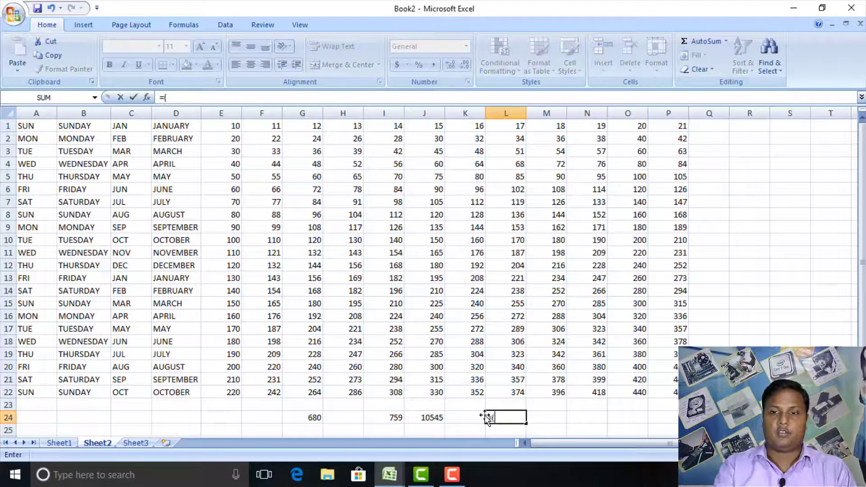
click(591, 266)
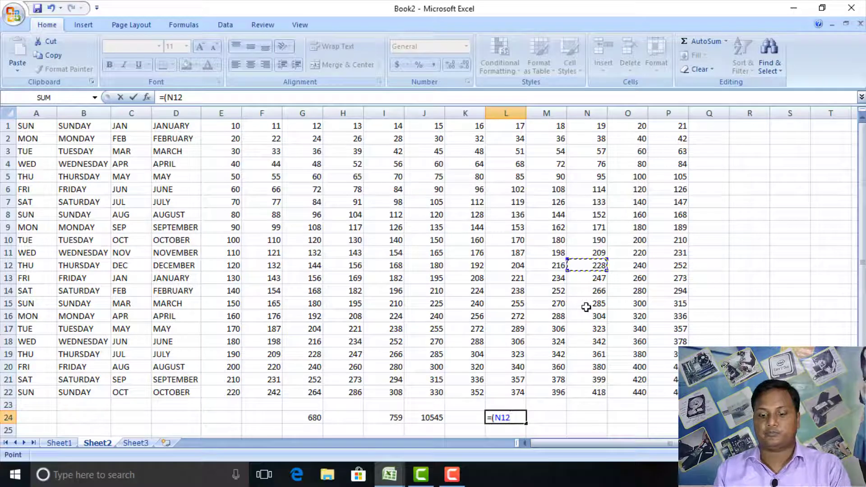
text(+)
click(431, 307)
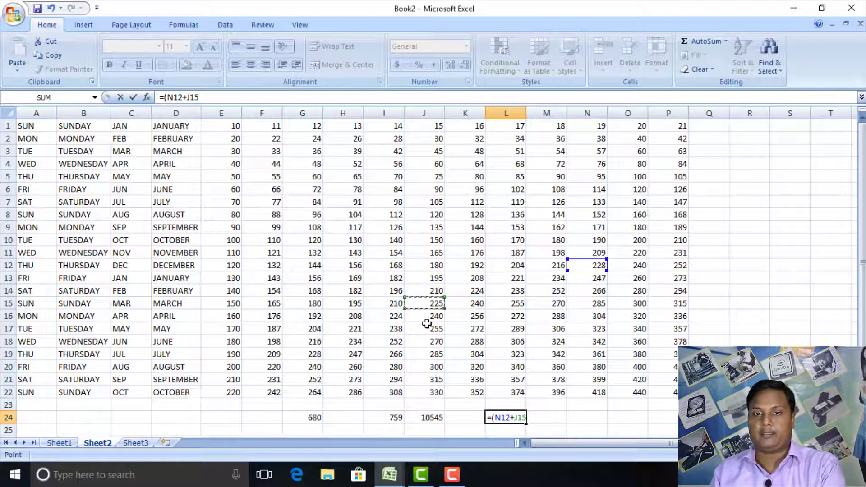
text(+)
click(261, 278)
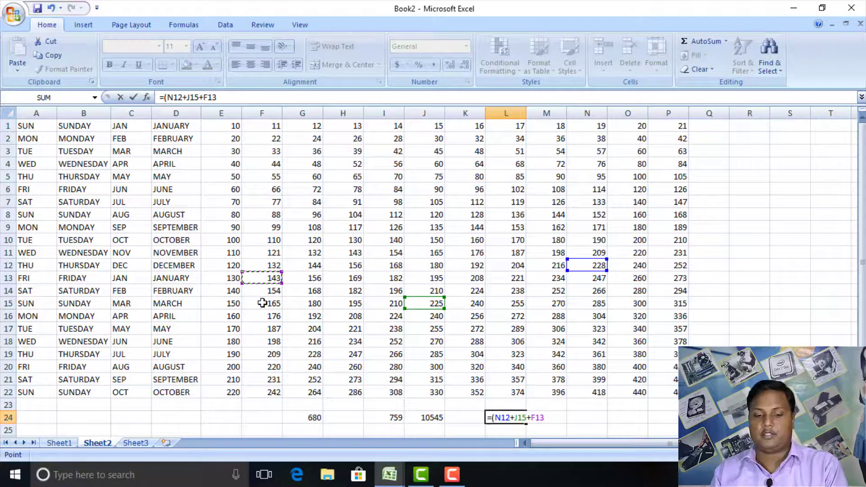
key(Return)
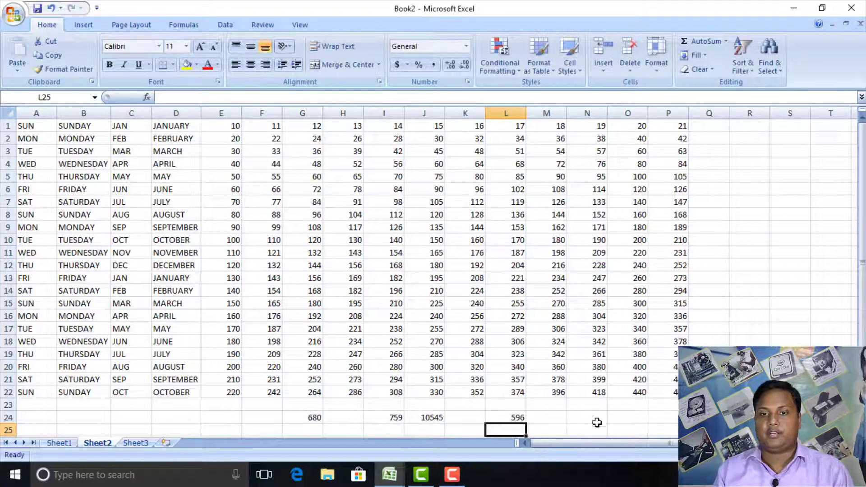
Enter =(G16*J16*H7) in N24, giving 4193280
click(596, 419)
text(=)
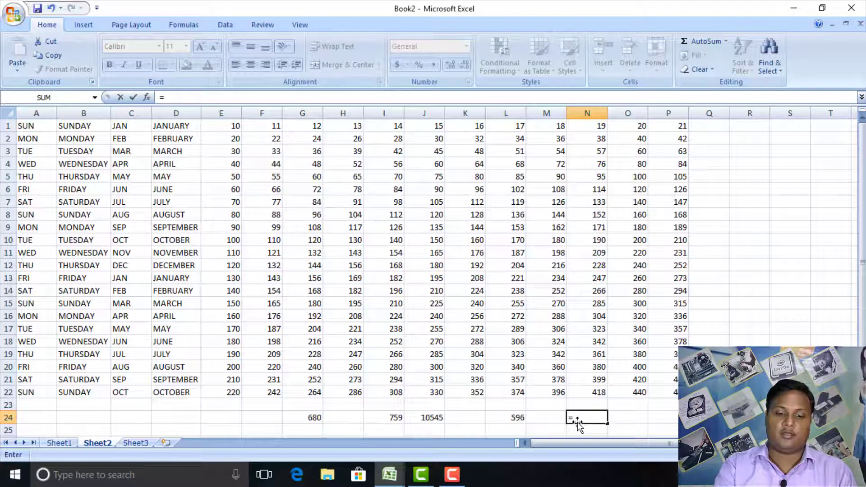
text(()
click(318, 316)
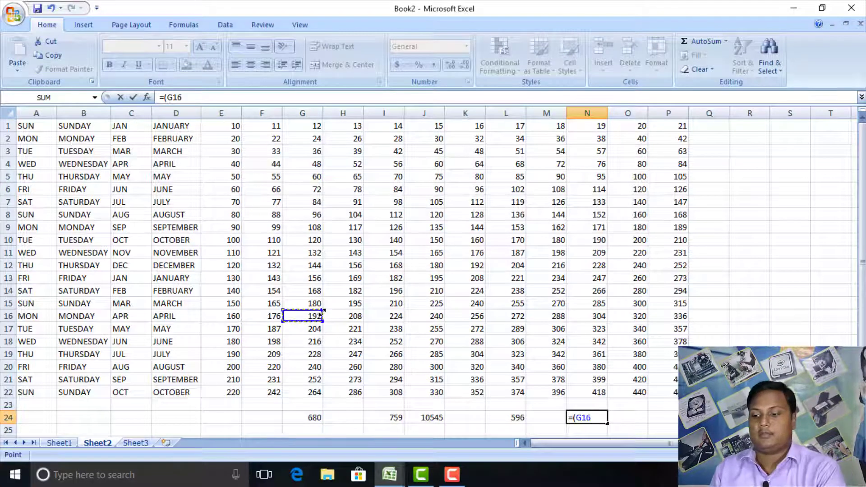
text(/*)
click(460, 306)
text(*)
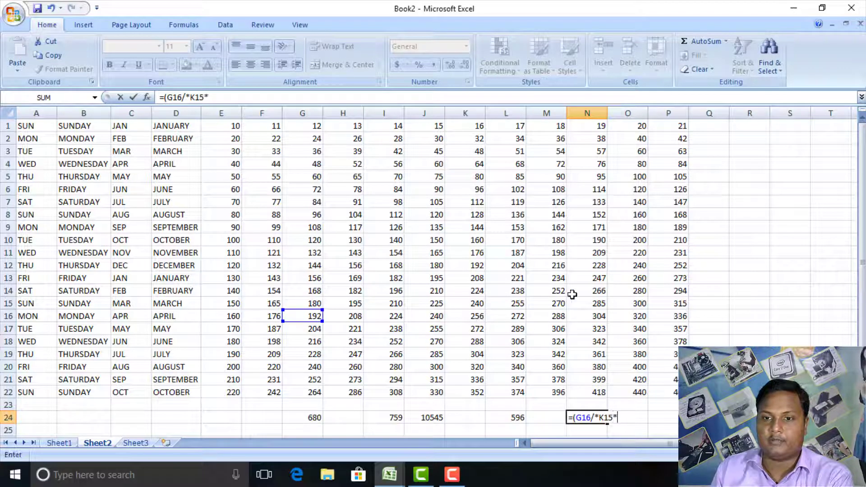
key(BackSpace)
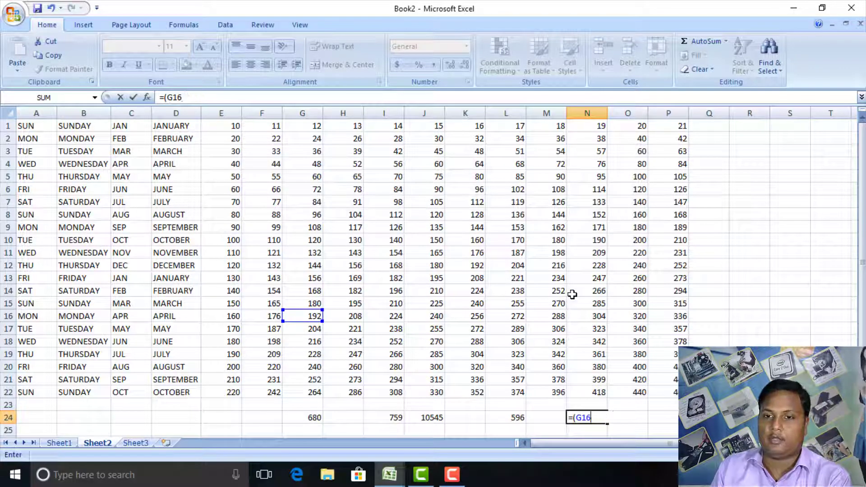
text(*)
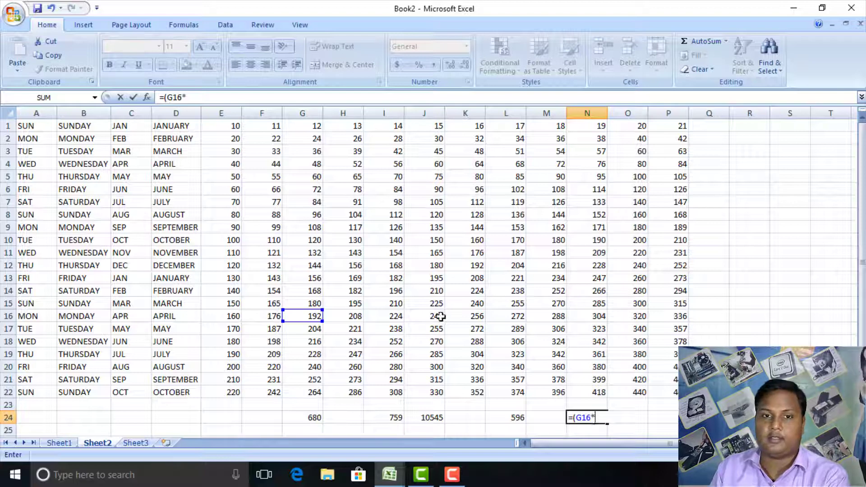
click(424, 315)
text(*)
drag(344, 202, 344, 213)
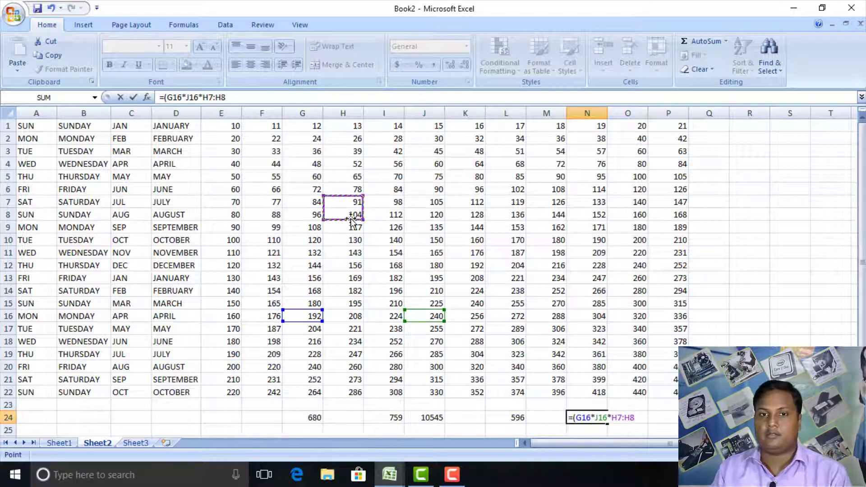
click(344, 202)
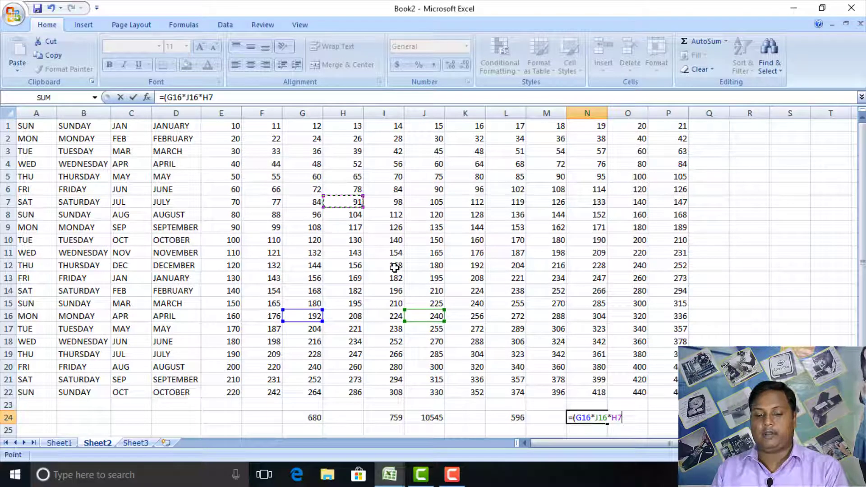
text())
key(Return)
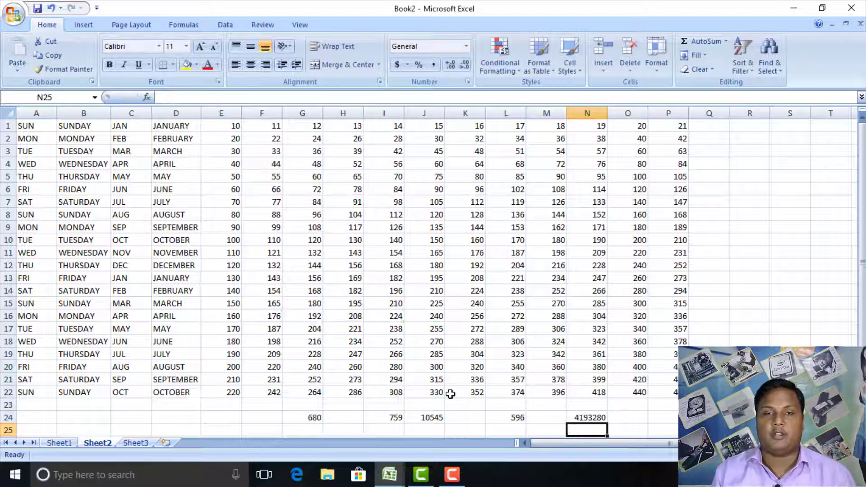
click(315, 419)
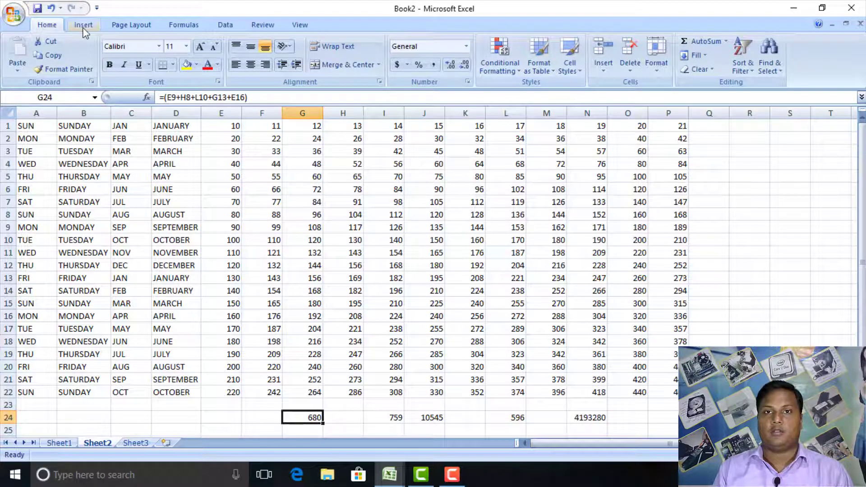
Trace precedents for the G24, I24 and J24 formulas
click(184, 25)
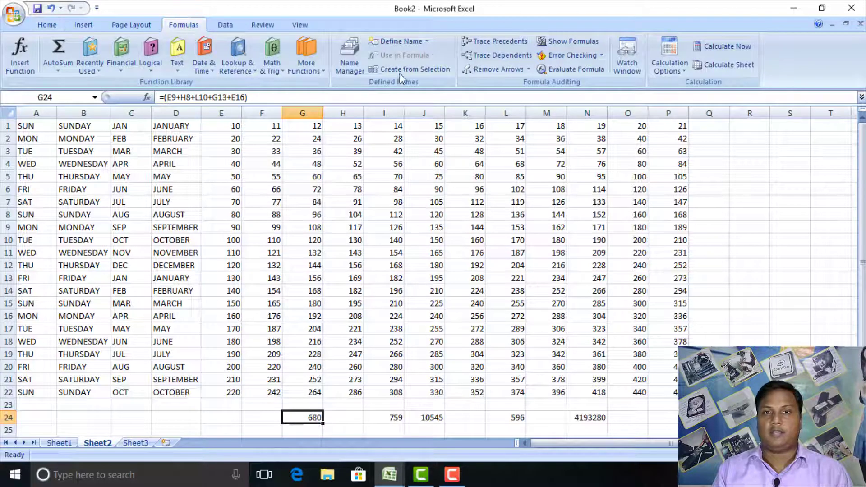
click(492, 41)
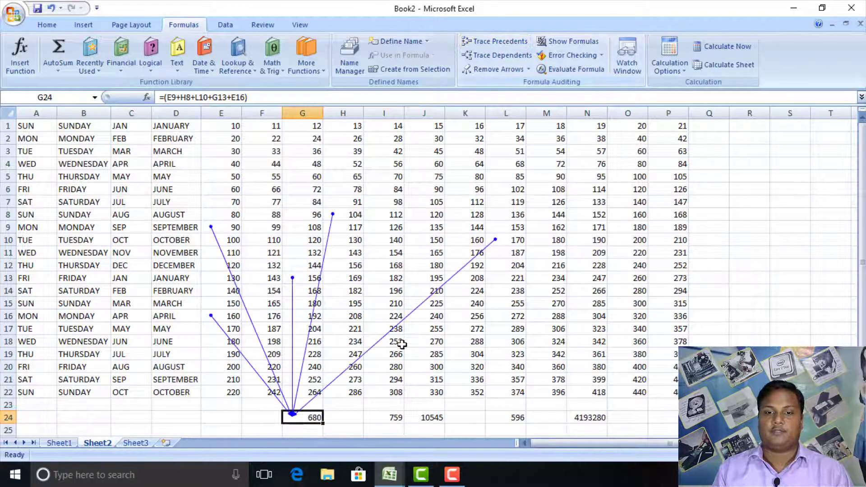
click(396, 418)
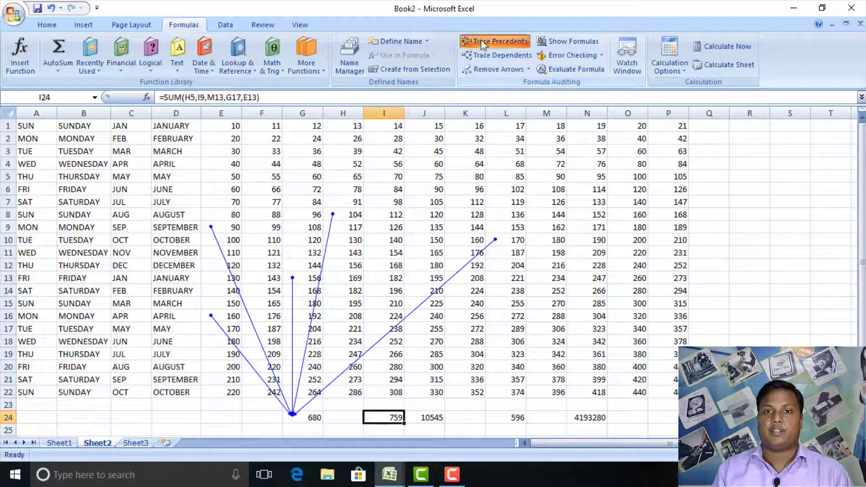
click(496, 41)
click(439, 418)
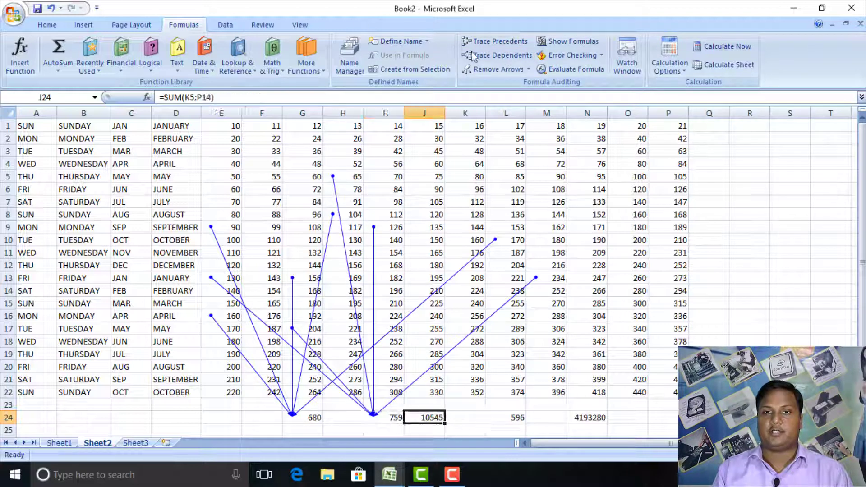
click(499, 41)
Trace precedents for the L24 and N24 formulas
click(516, 418)
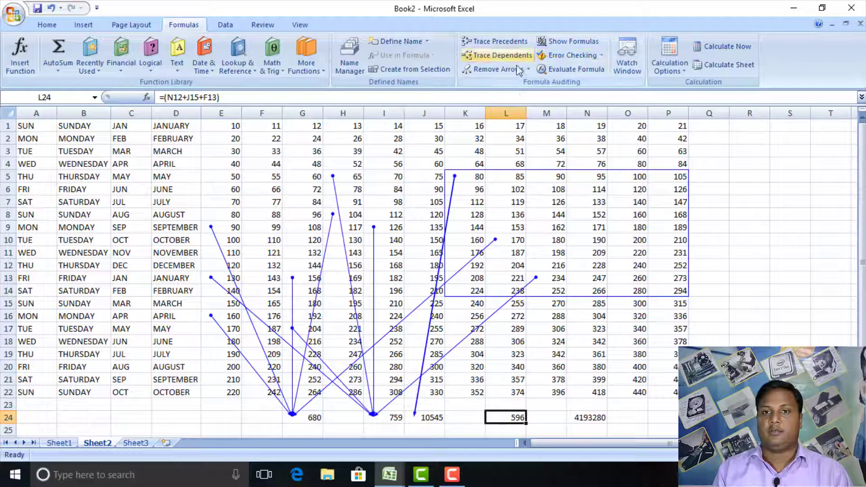
click(494, 55)
click(445, 273)
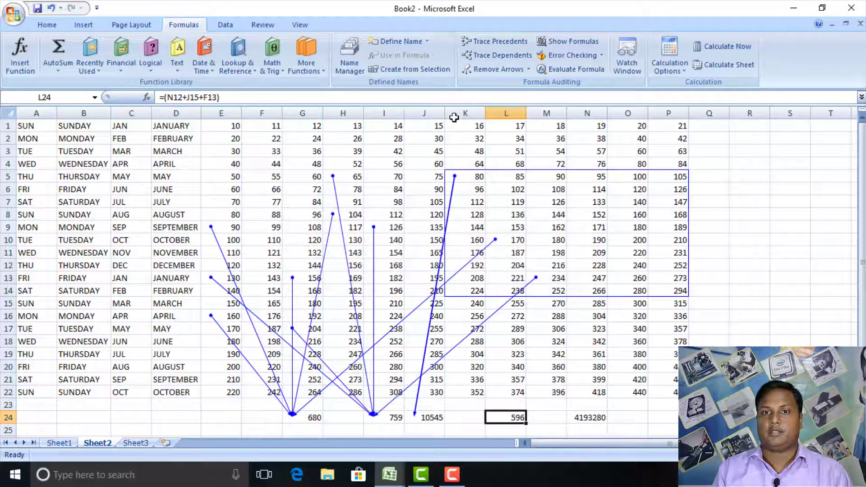
click(496, 41)
click(574, 411)
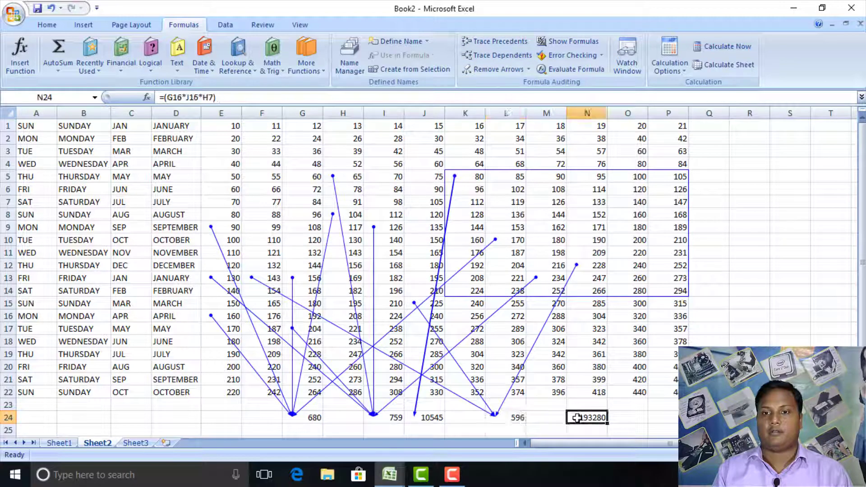
click(492, 41)
Scroll to review the precedent arrows, then switch to Sheet1
scroll(271, 226, down, 4)
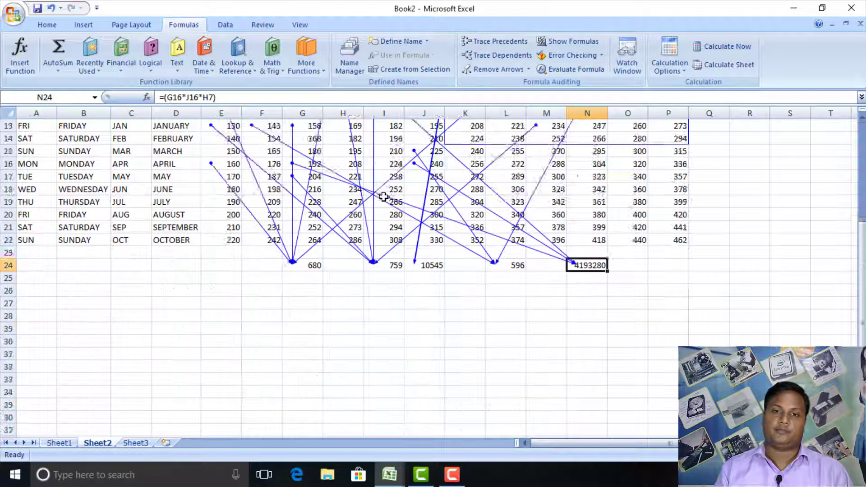
scroll(174, 244, down, 2)
scroll(267, 400, up, 4)
scroll(266, 401, up, 2)
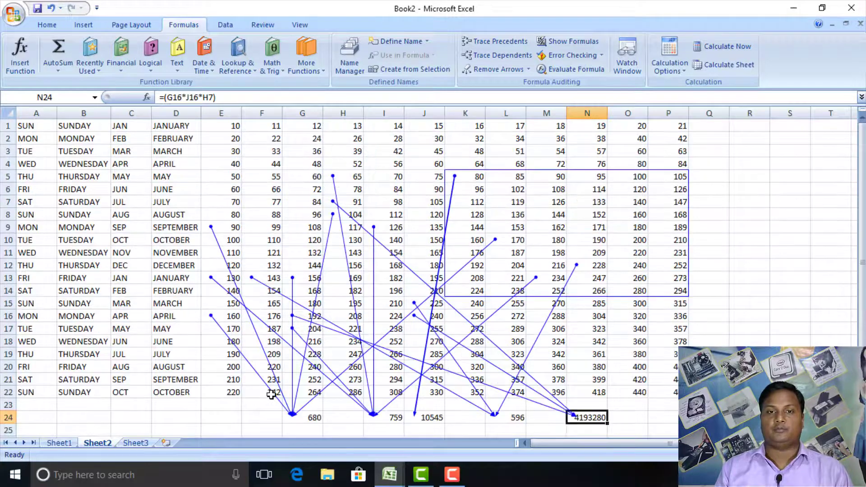
scroll(267, 401, down, 4)
click(59, 443)
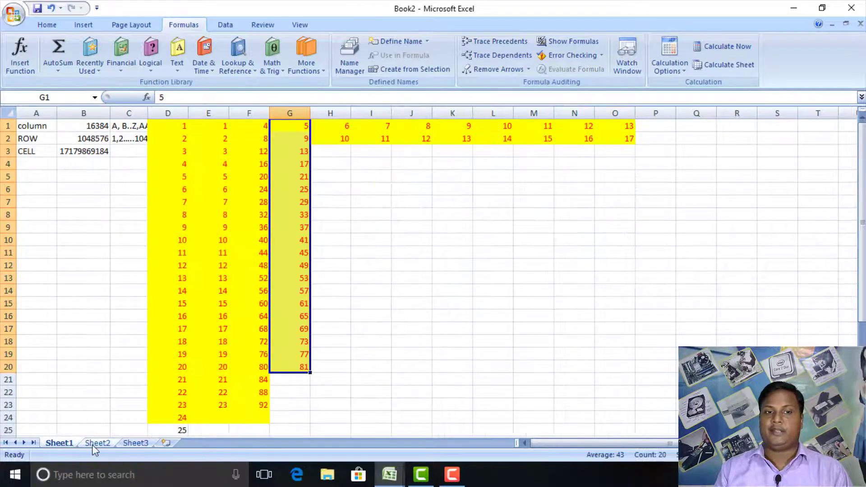
Glance at Sheet1, then return to the top of Sheet2 with the row 24 precedent arrows showing
click(95, 443)
click(59, 443)
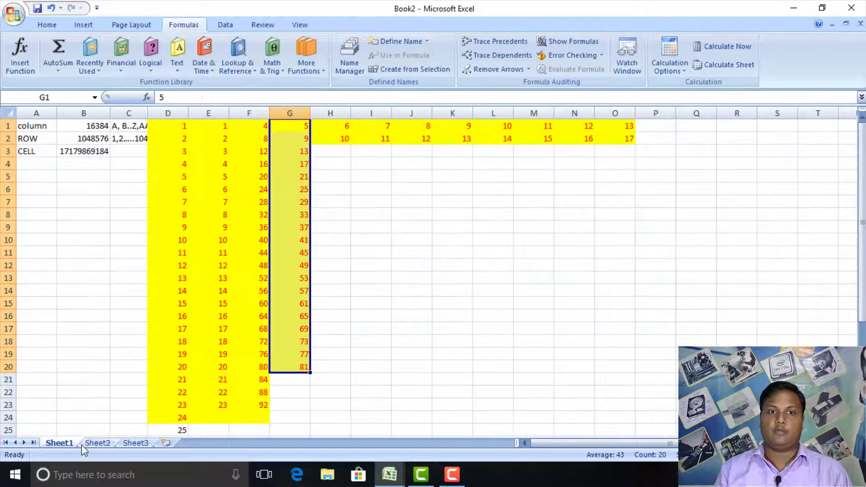
click(95, 442)
scroll(223, 339, up, 1)
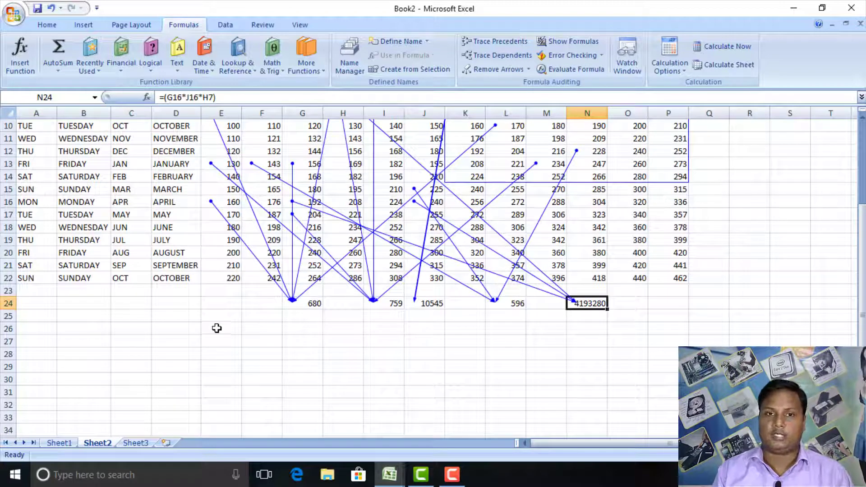
scroll(292, 322, up, 3)
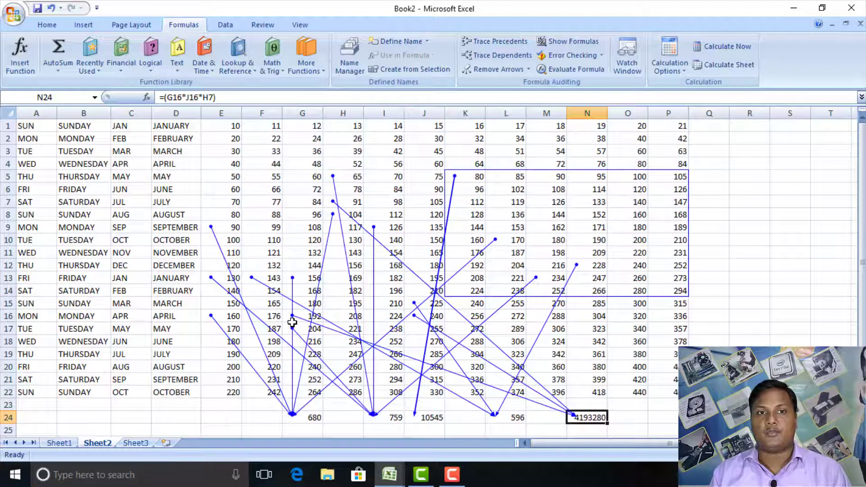